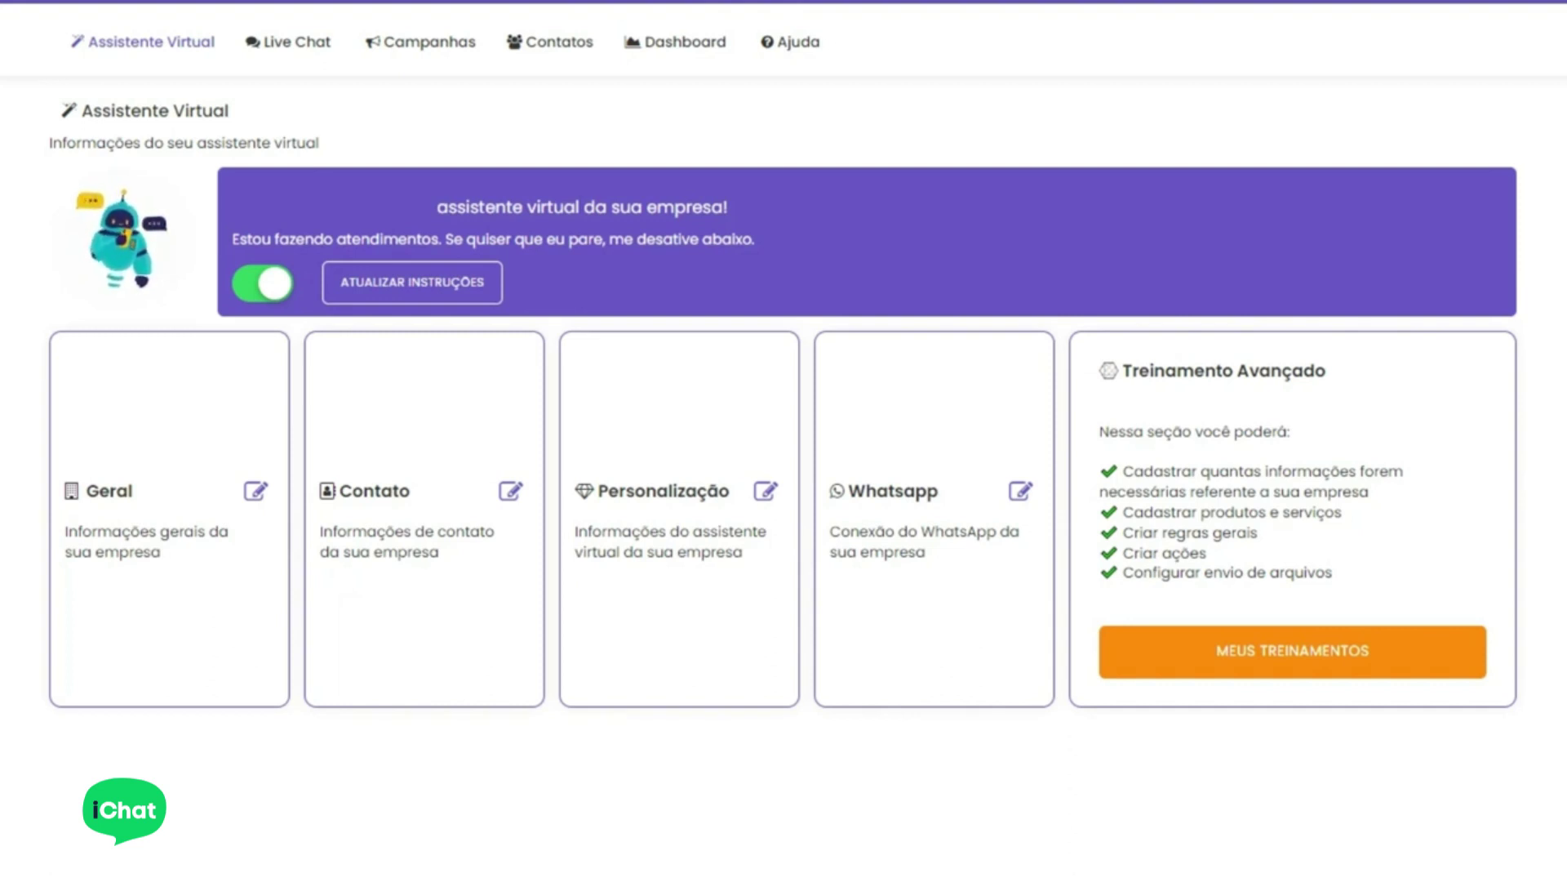
Start a new sequential conversation training titled "Contratar | orçamento | quanto custa | Investimento | Como contratar"
left_click(1288, 653)
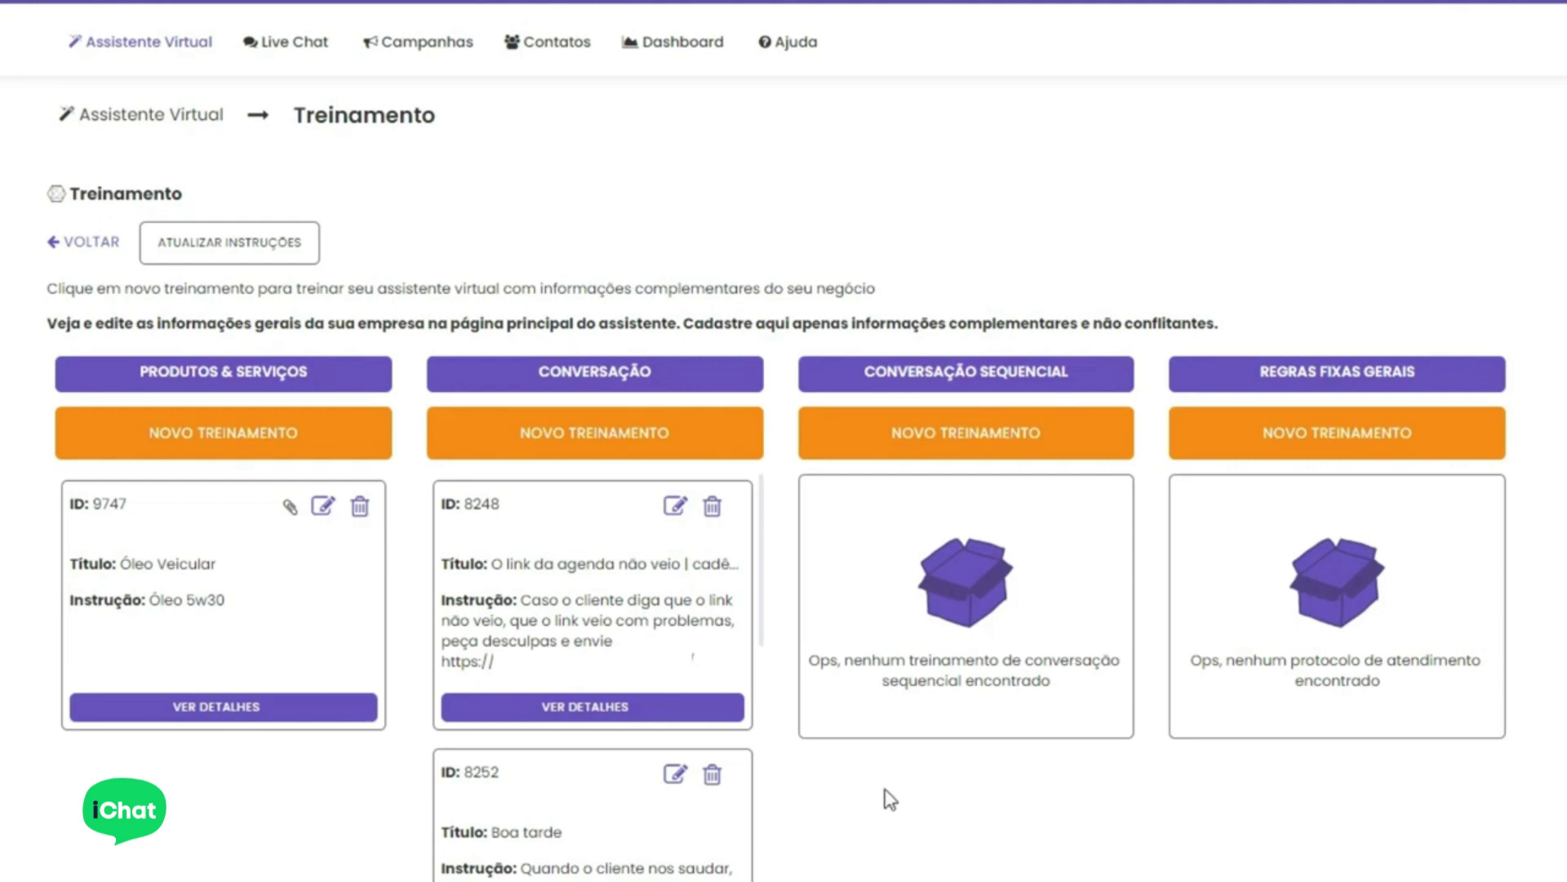
left_click(939, 451)
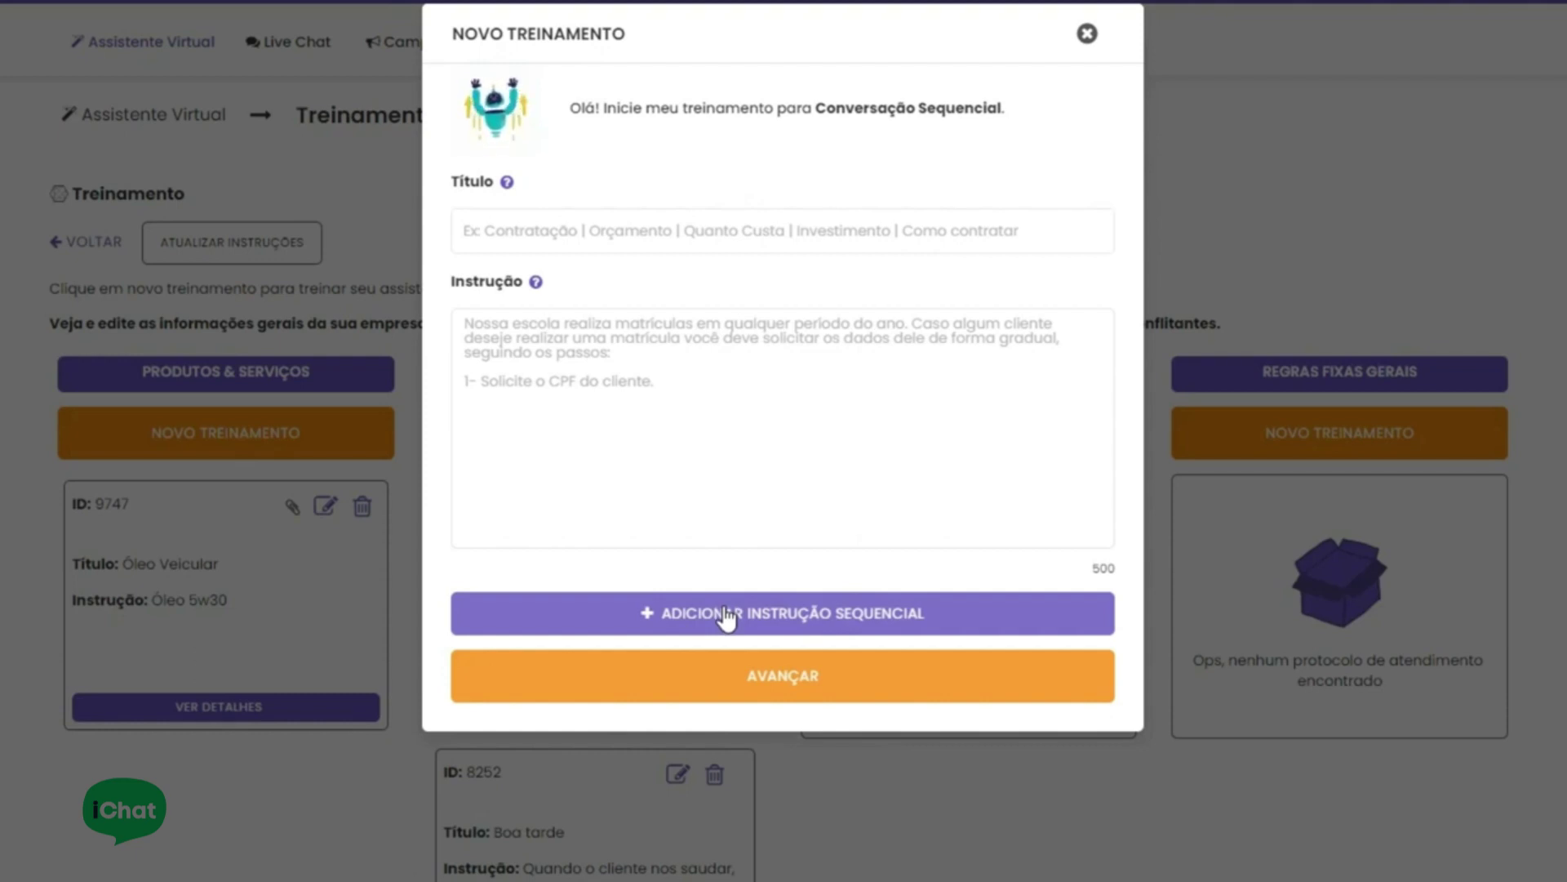
left_click(490, 242)
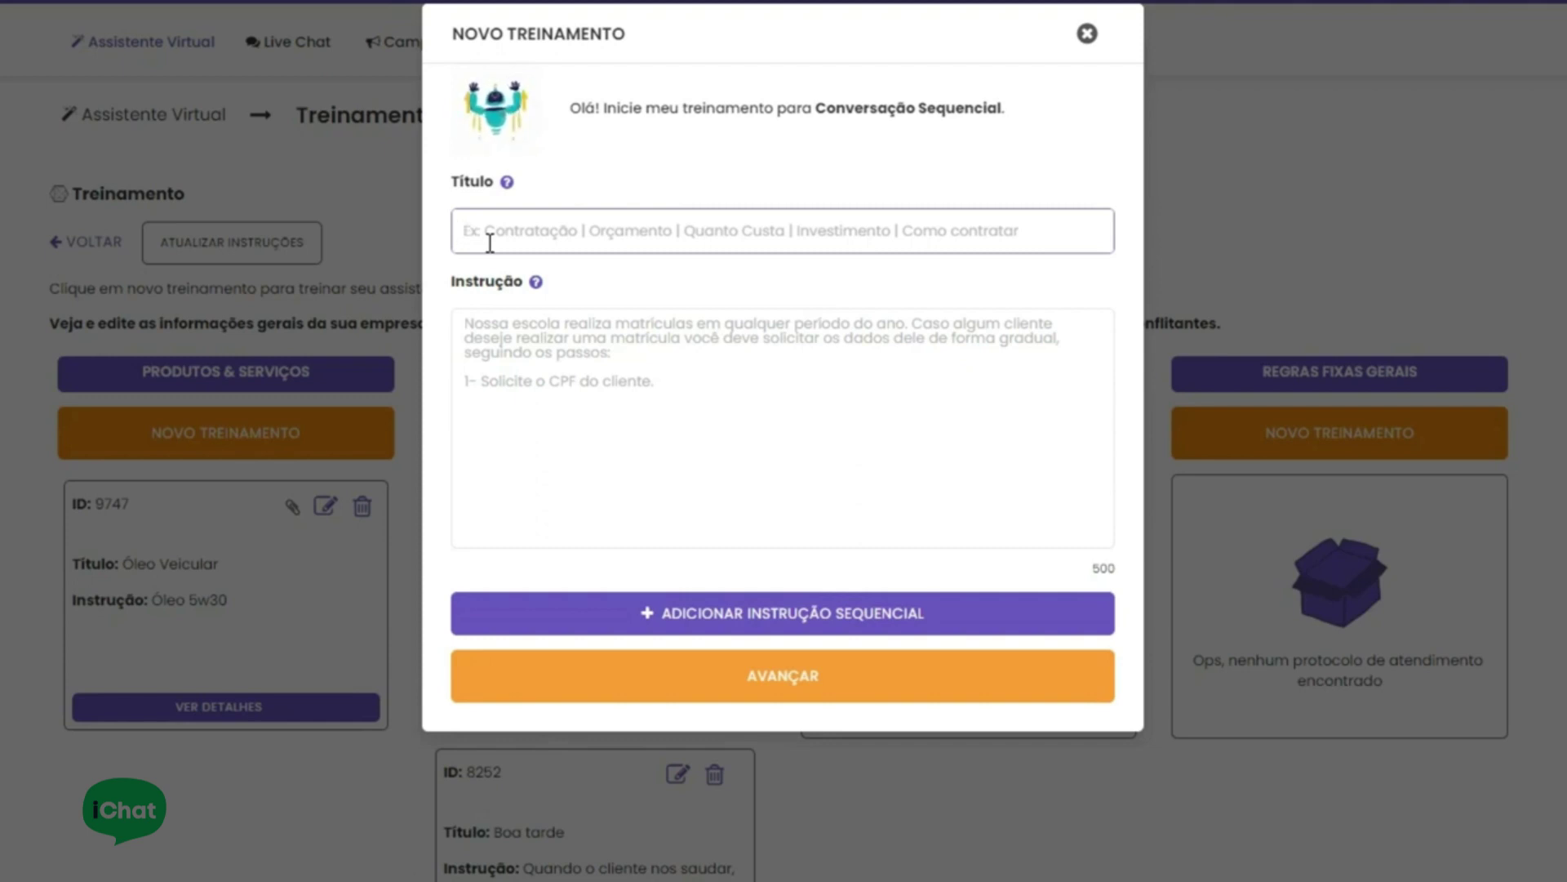
type("Contratar | orçamento | quanto custa | Investimento | Como contratar")
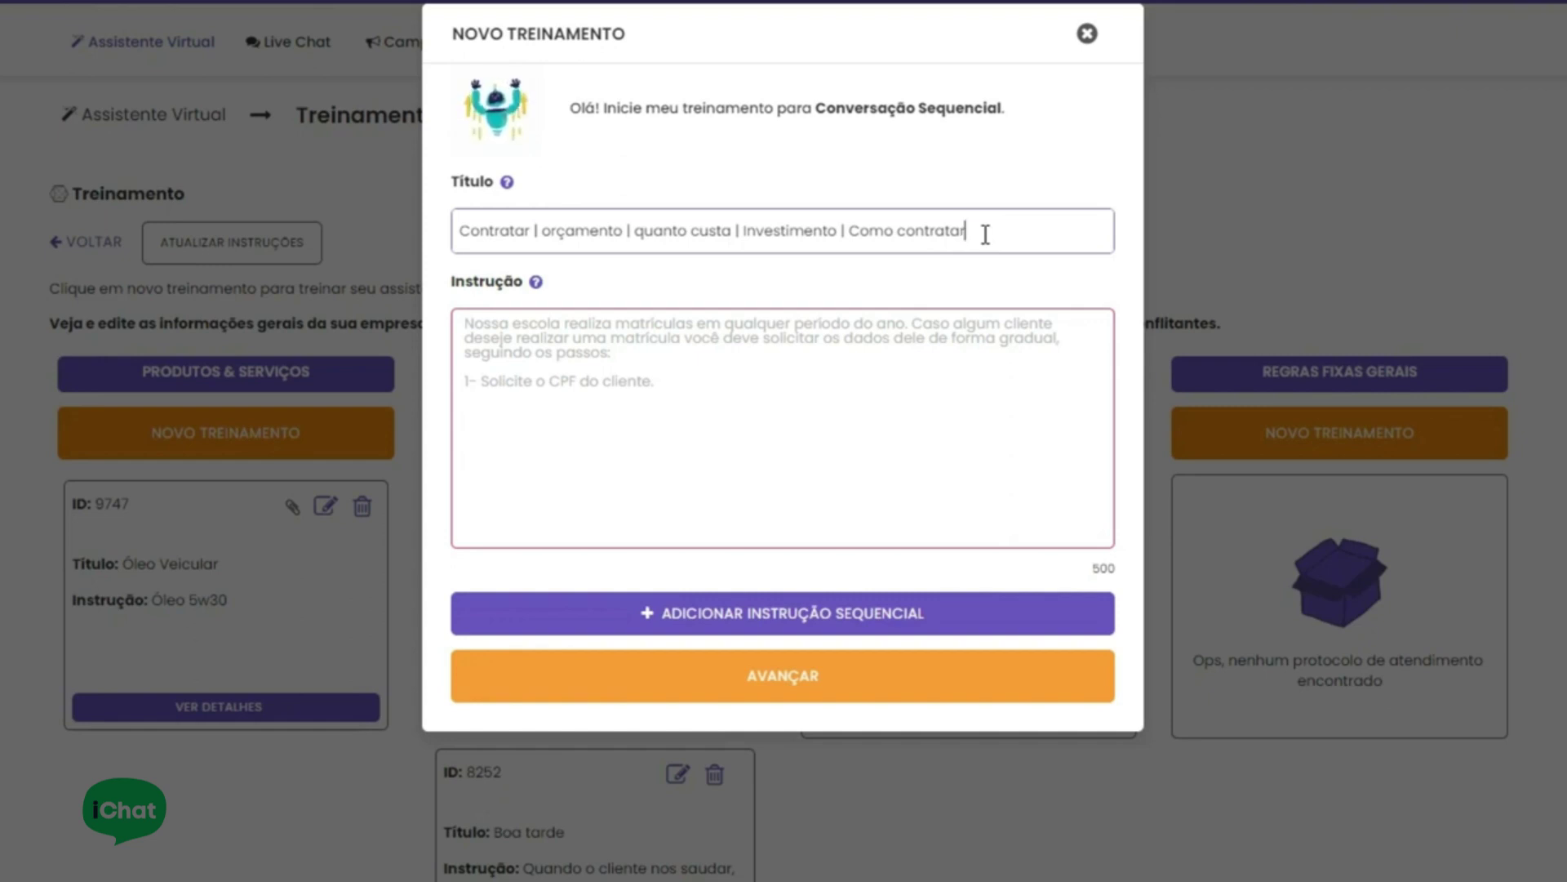
Write the main instruction: customers asking about the title's topics must OBRIGATORIAMENTE be asked these questions, starting with "1. Qual o nome do responsável"
left_click(678, 314)
type("Caso algum cliente queira saber como Contratar | orçamento | quanto custa | Investimento | Como contratar, você deve OBRIGATORIAMENTE fazer as seguintes perguntas: 1. Qual o nome do responsável")
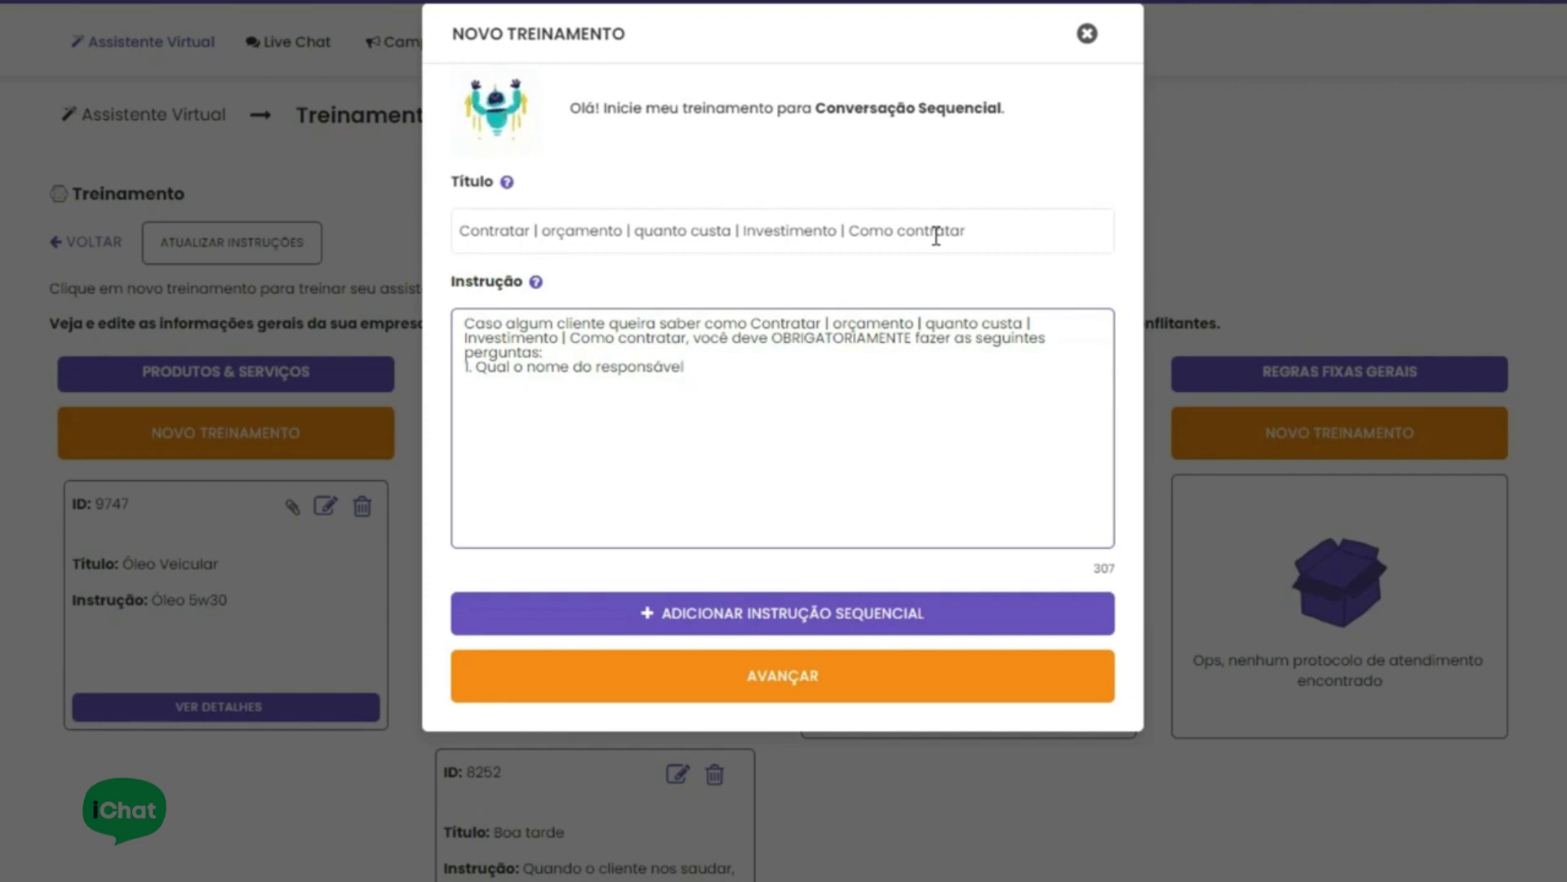
Remove "Como contratar" from the list of topics in the main instruction
left_click(669, 336)
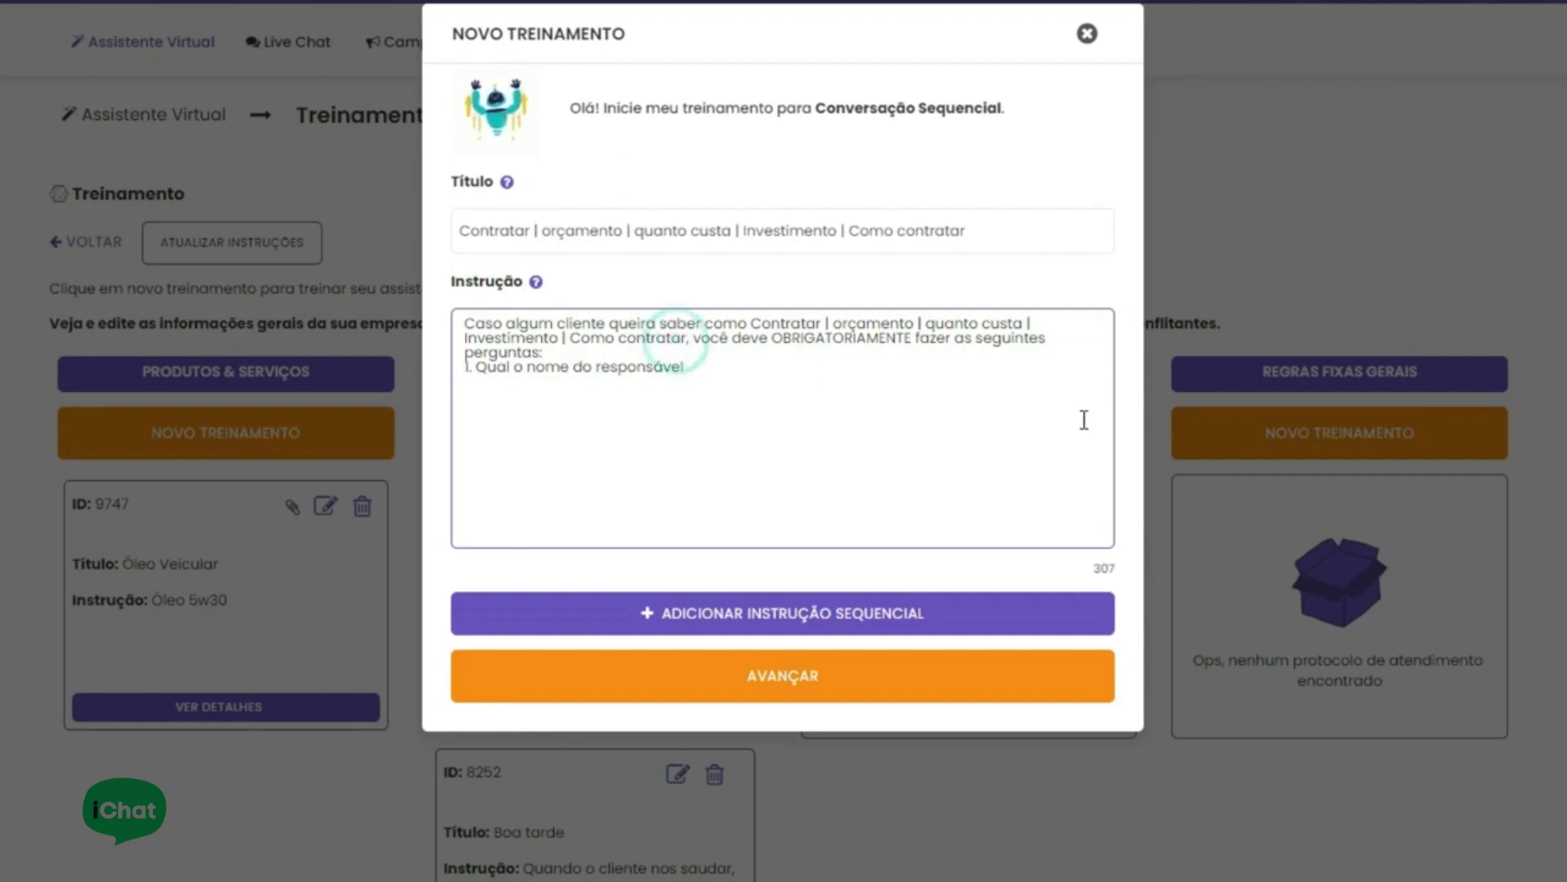
key("Right")
key("Right")
key("ctrl+shift+Left")
key("Right")
key("ctrl+shift+Left")
key("ctrl+shift+Left")
key("BackSpace")
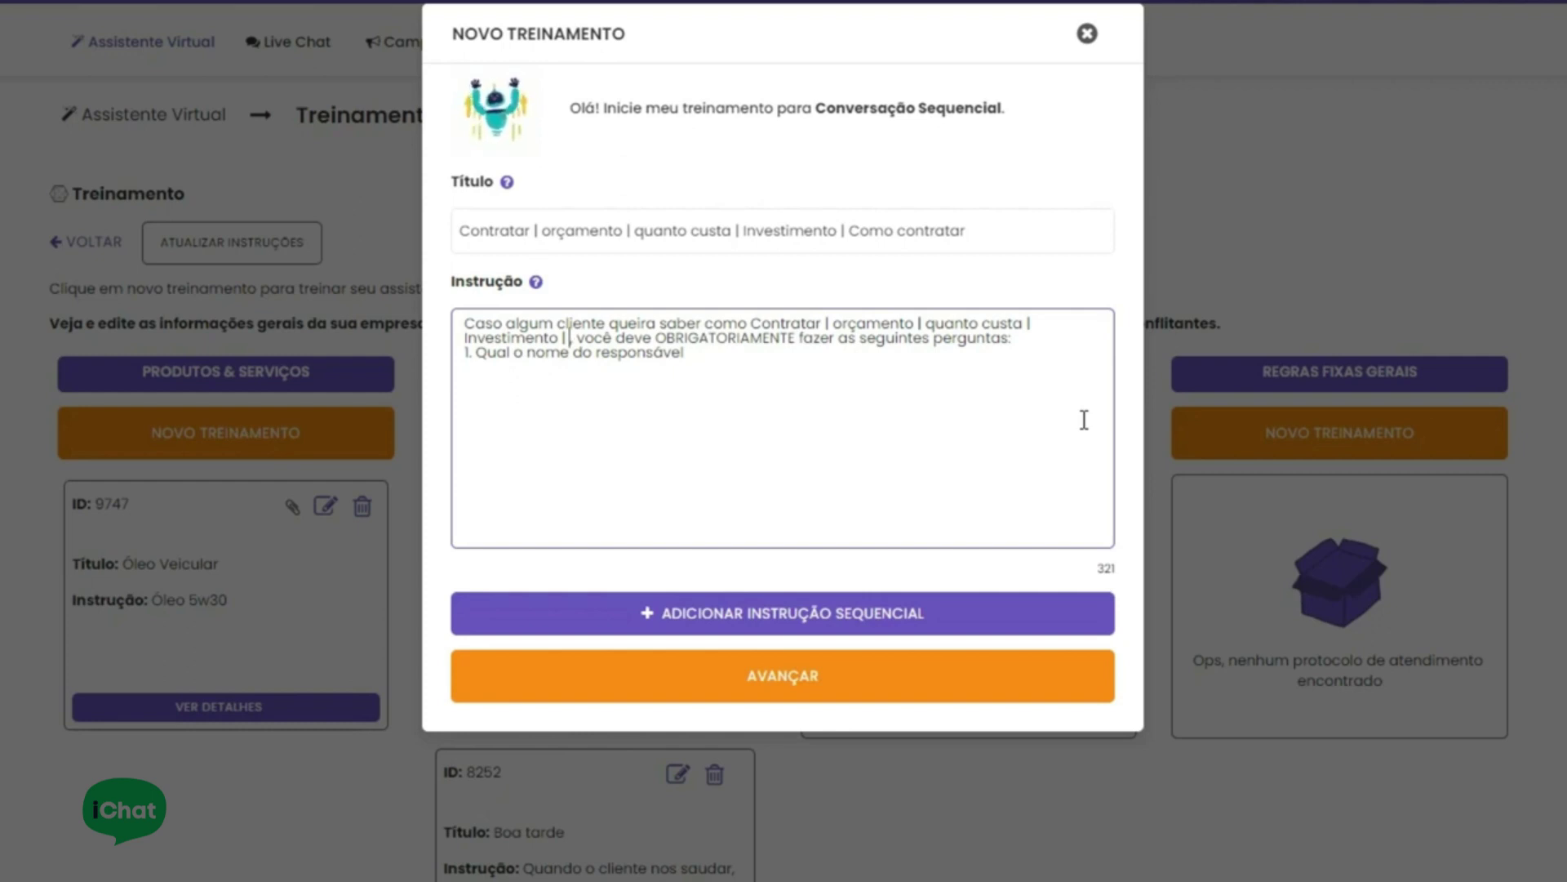
Add a second sequential instruction reading "Qual o nome do aluno"
left_click(783, 623)
left_click(601, 626)
type("Qual o nome do aluno")
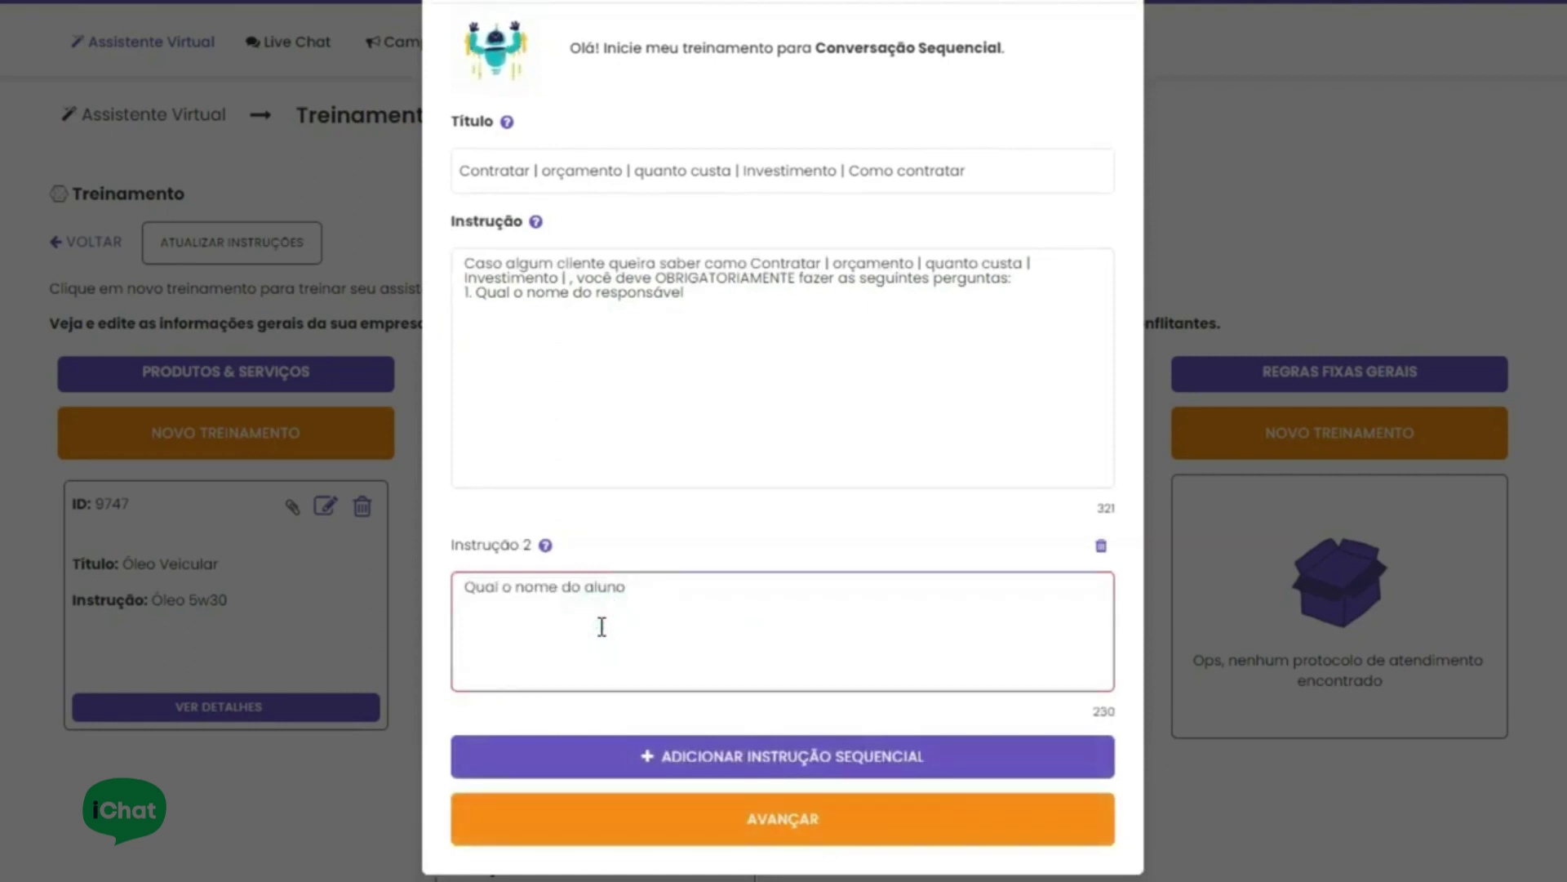
Add a third sequential instruction: "Após responder as perguntas acima, termine dizendo: Agora vamos agendar sua visita? Podemos falar disso agora?"
left_click(755, 782)
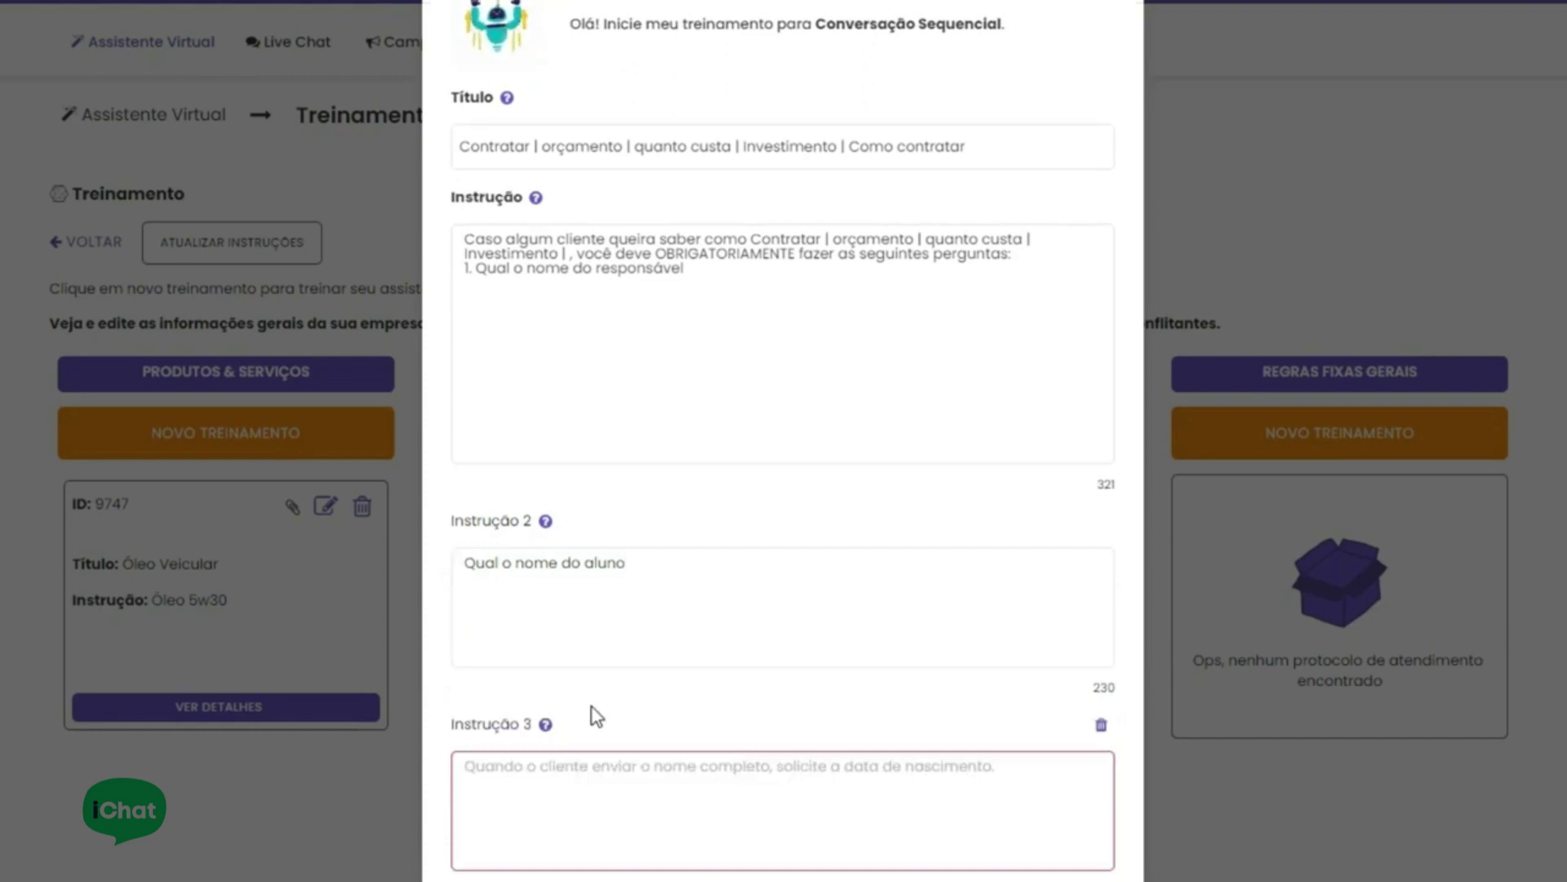
left_click(678, 815)
type("Após responder as perguntas acima, termine dizendo: Agora vamos agendar sua visita? Podemos falar disso agora?")
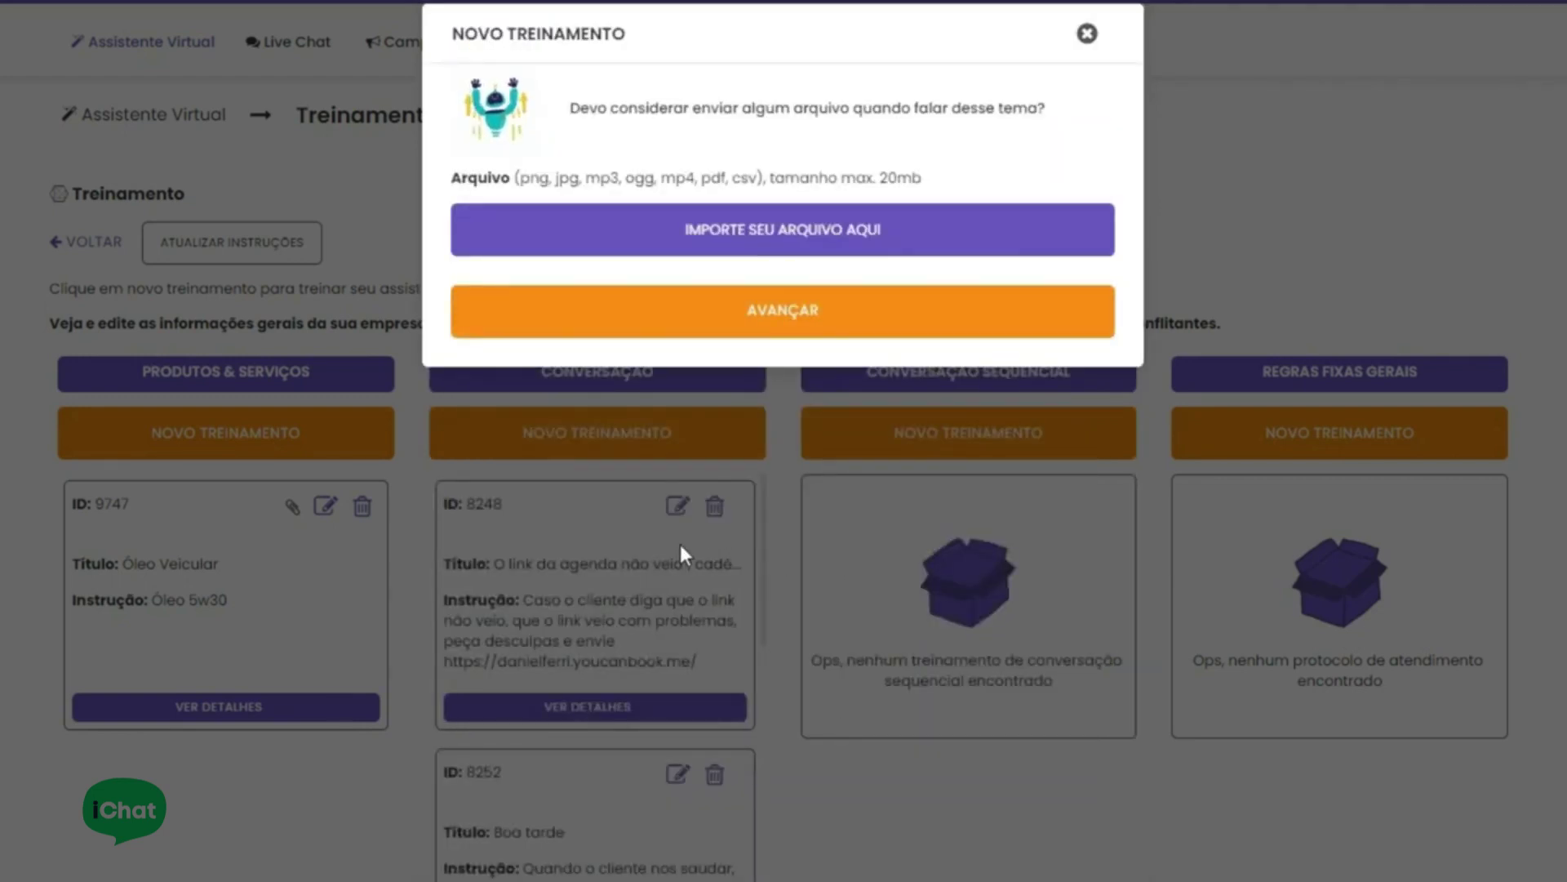
Import the Óleo image as an attachment to the training and delete it again
left_click(763, 233)
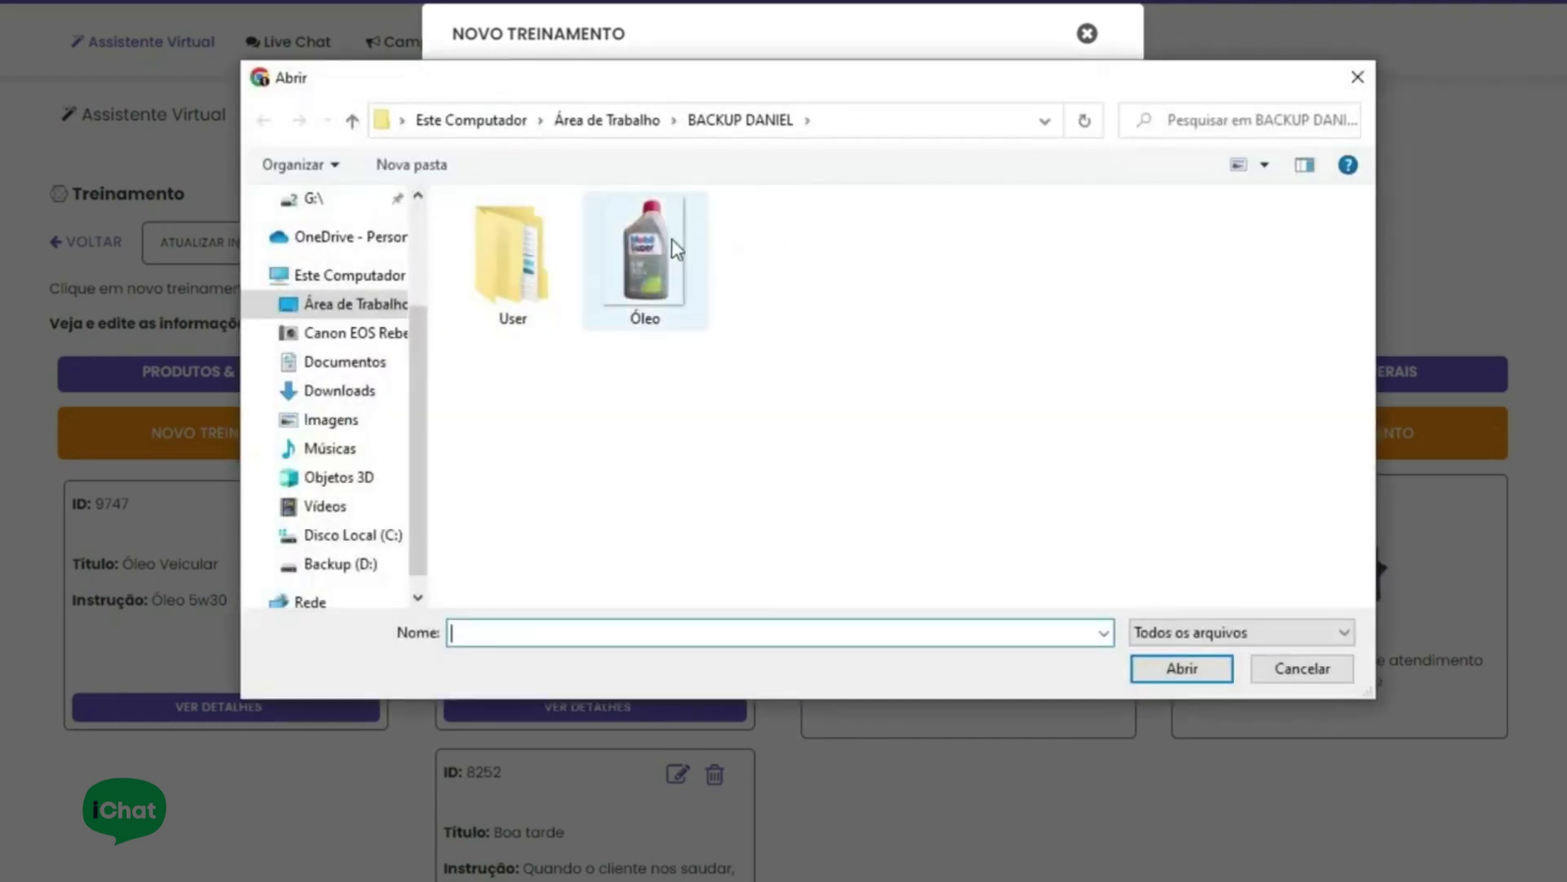
left_click(677, 236)
left_click(1183, 670)
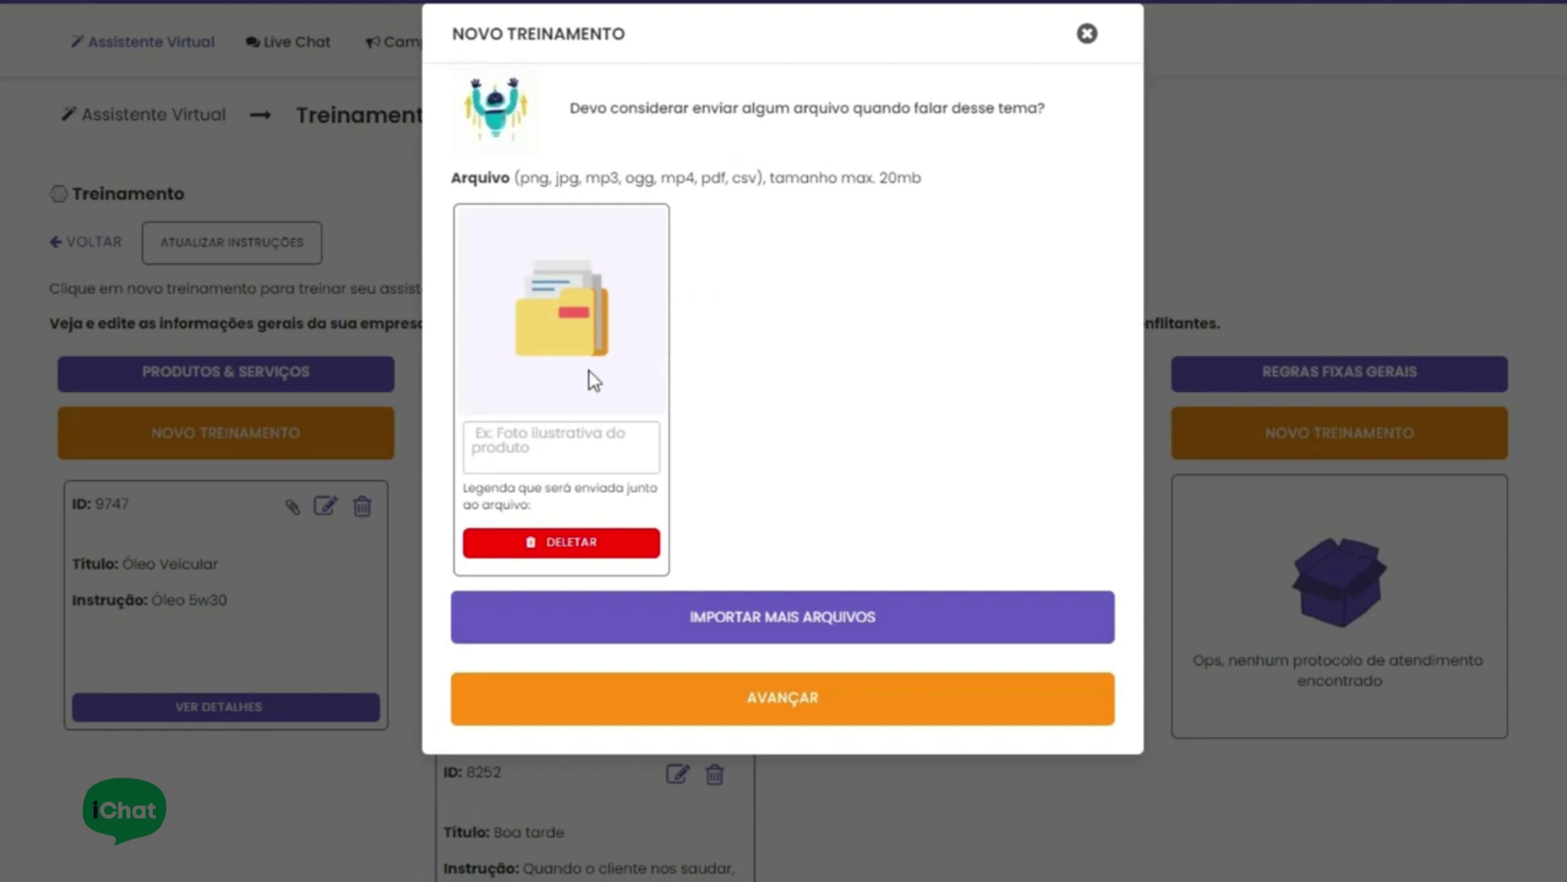
left_click(594, 435)
left_click(580, 547)
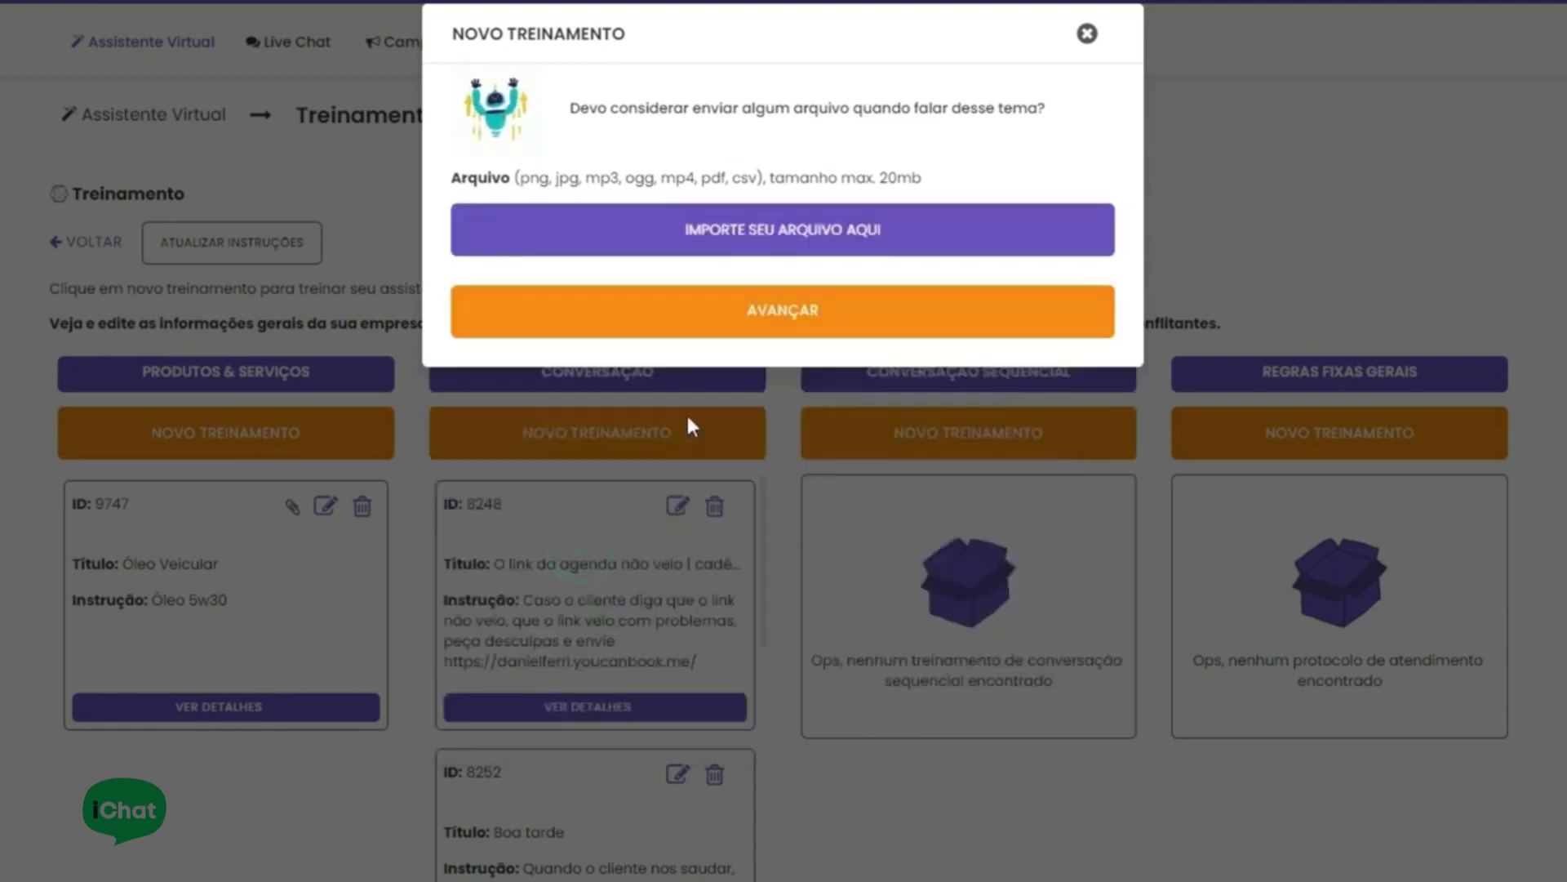
Set the training's action to WhatsApp conversation transfer, triggered by "Quando o cliente desejar falar com um humano"
left_click(802, 317)
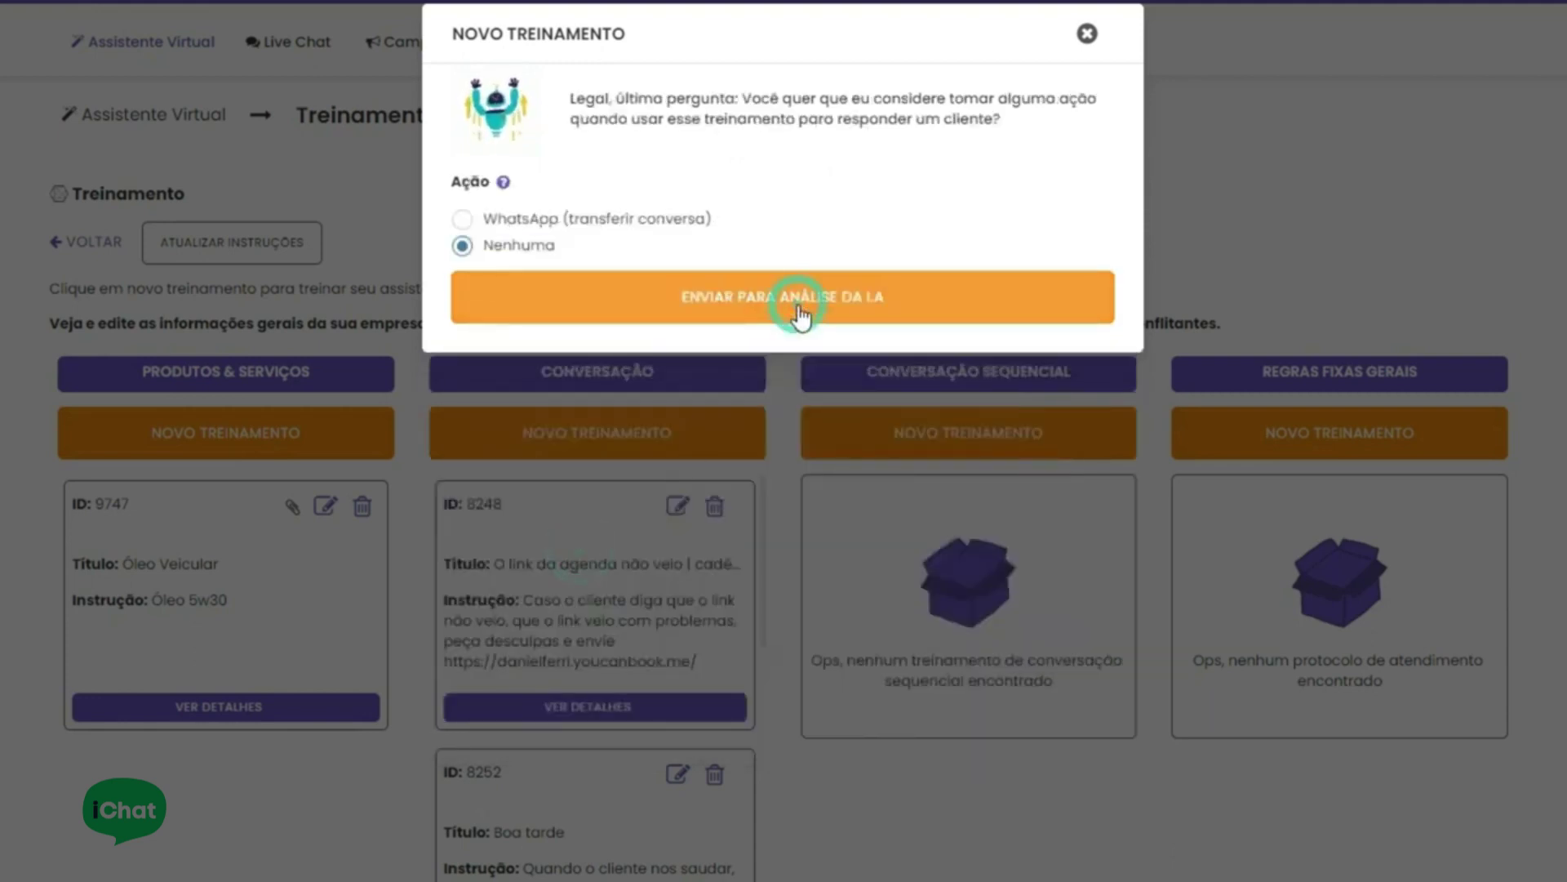
left_click(462, 220)
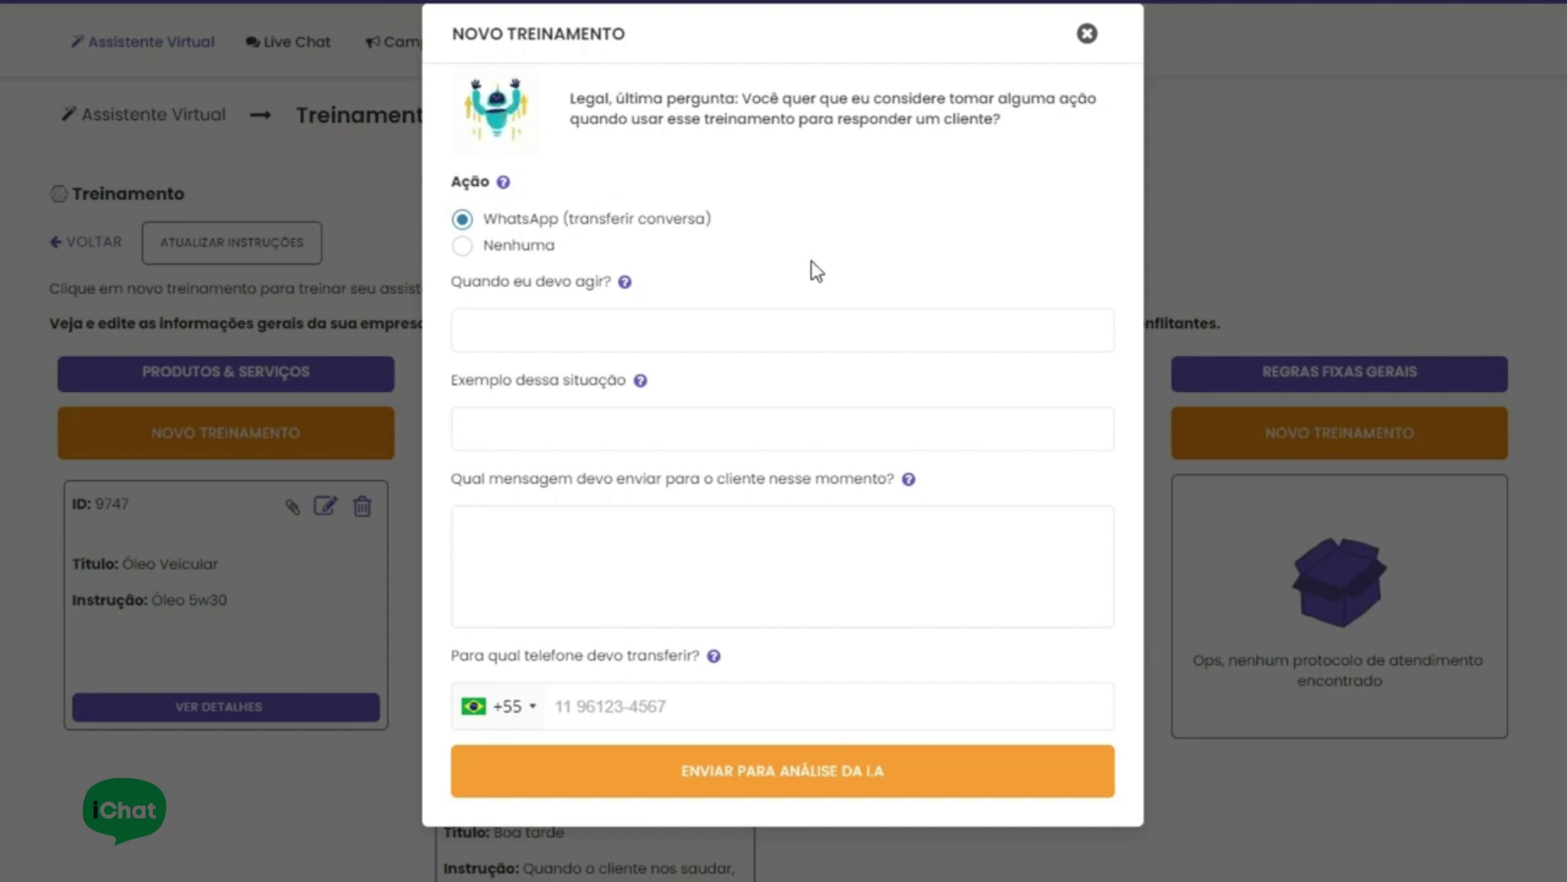
left_click(528, 331)
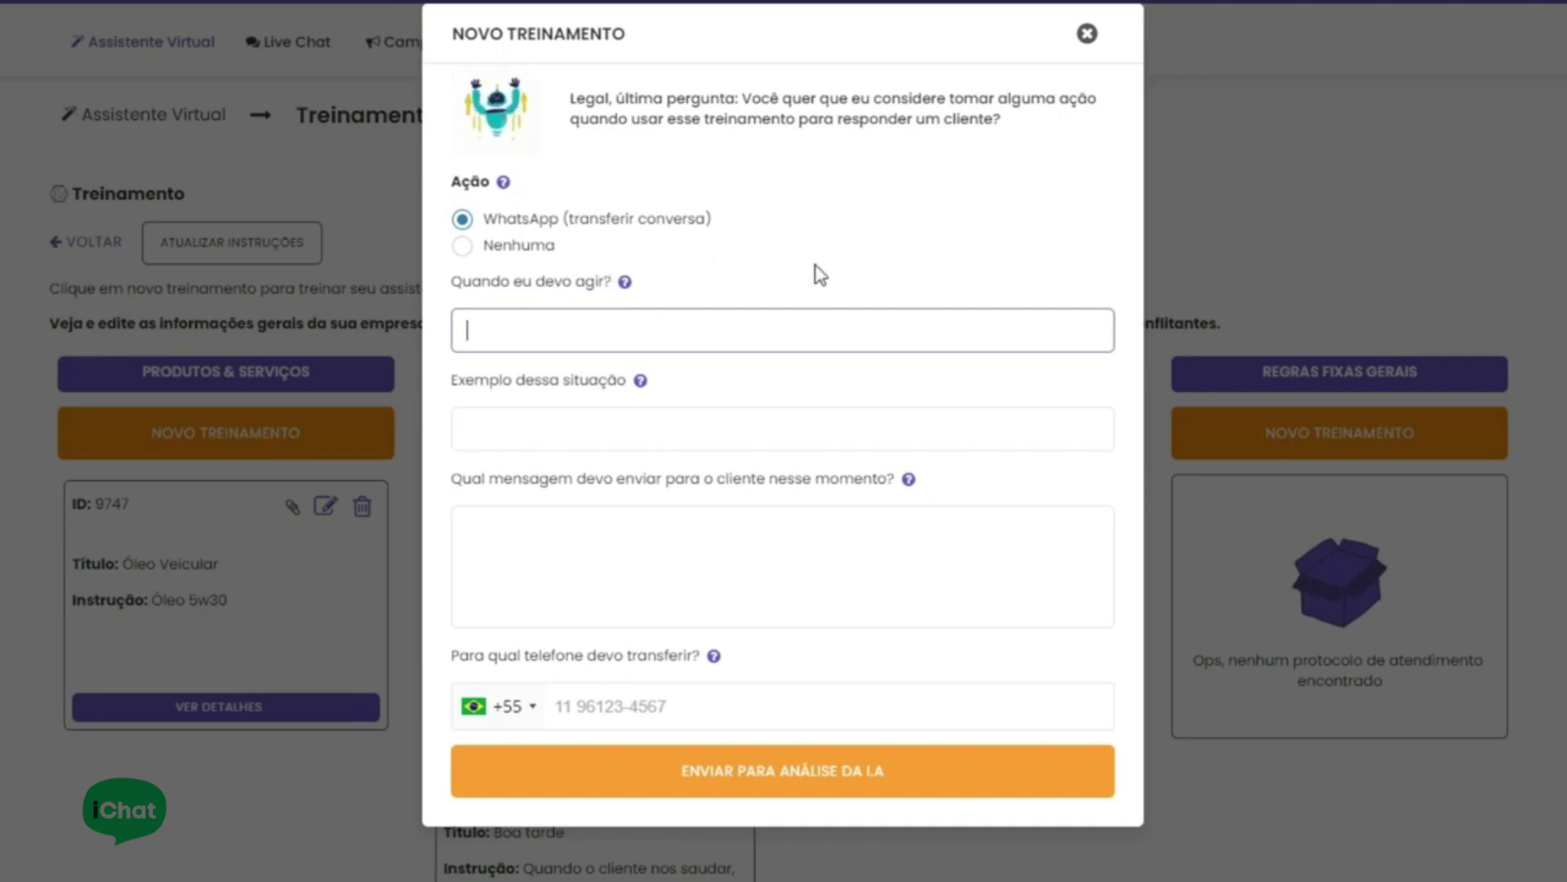
type("Quando o cliente desejar falar com um humano")
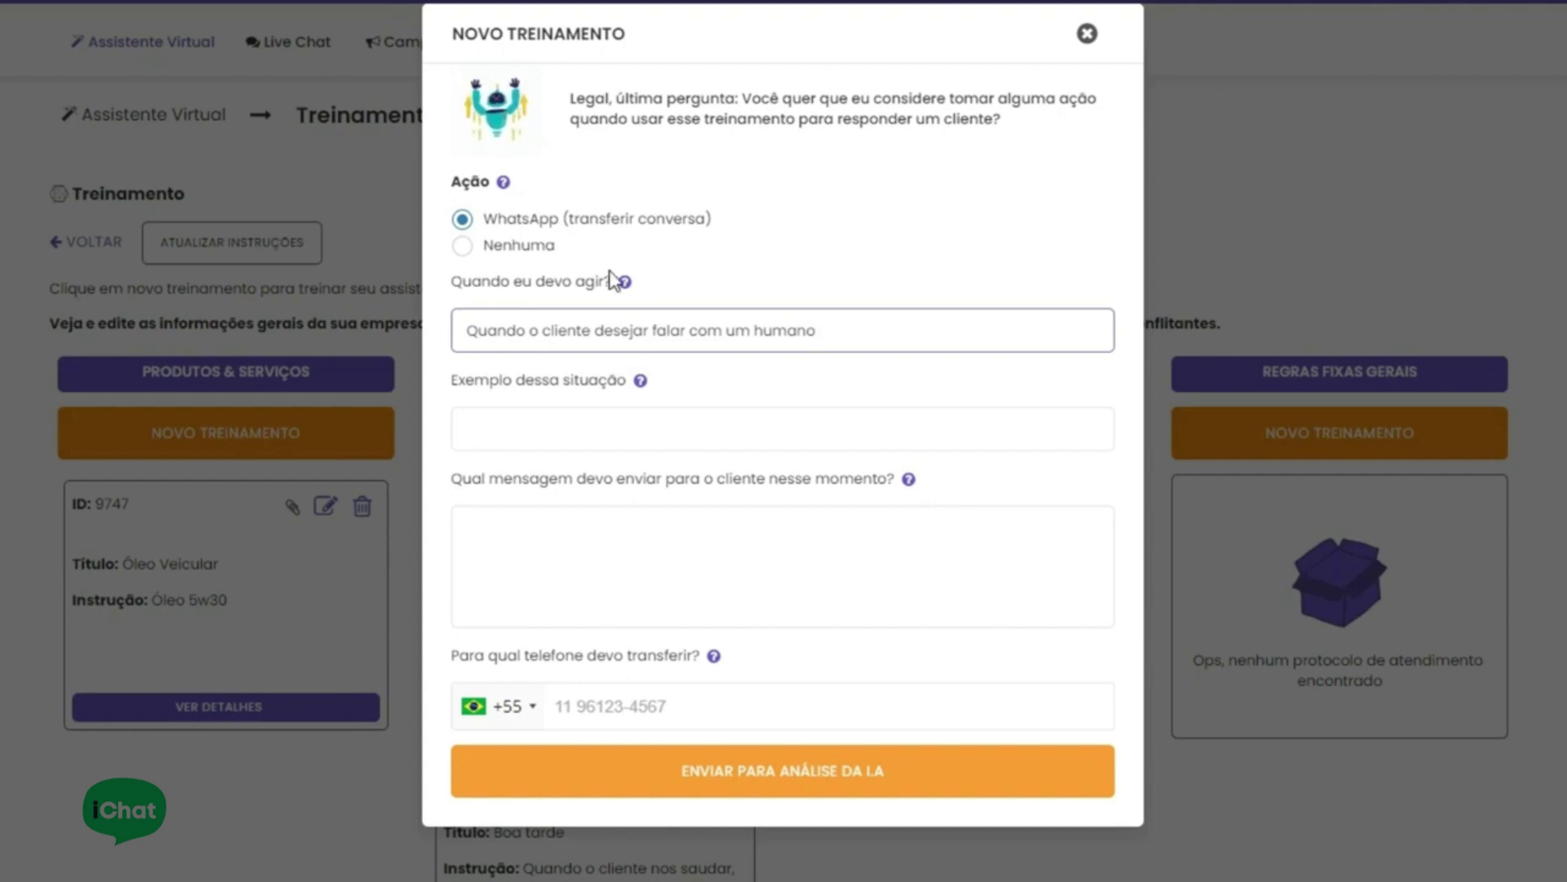
Fill in the example situation with "Não encontrei um horário disponível na agenda | Alguém pode me ligar | Falar com humano"
mouse_move(624, 292)
mouse_move(642, 387)
left_click(584, 426)
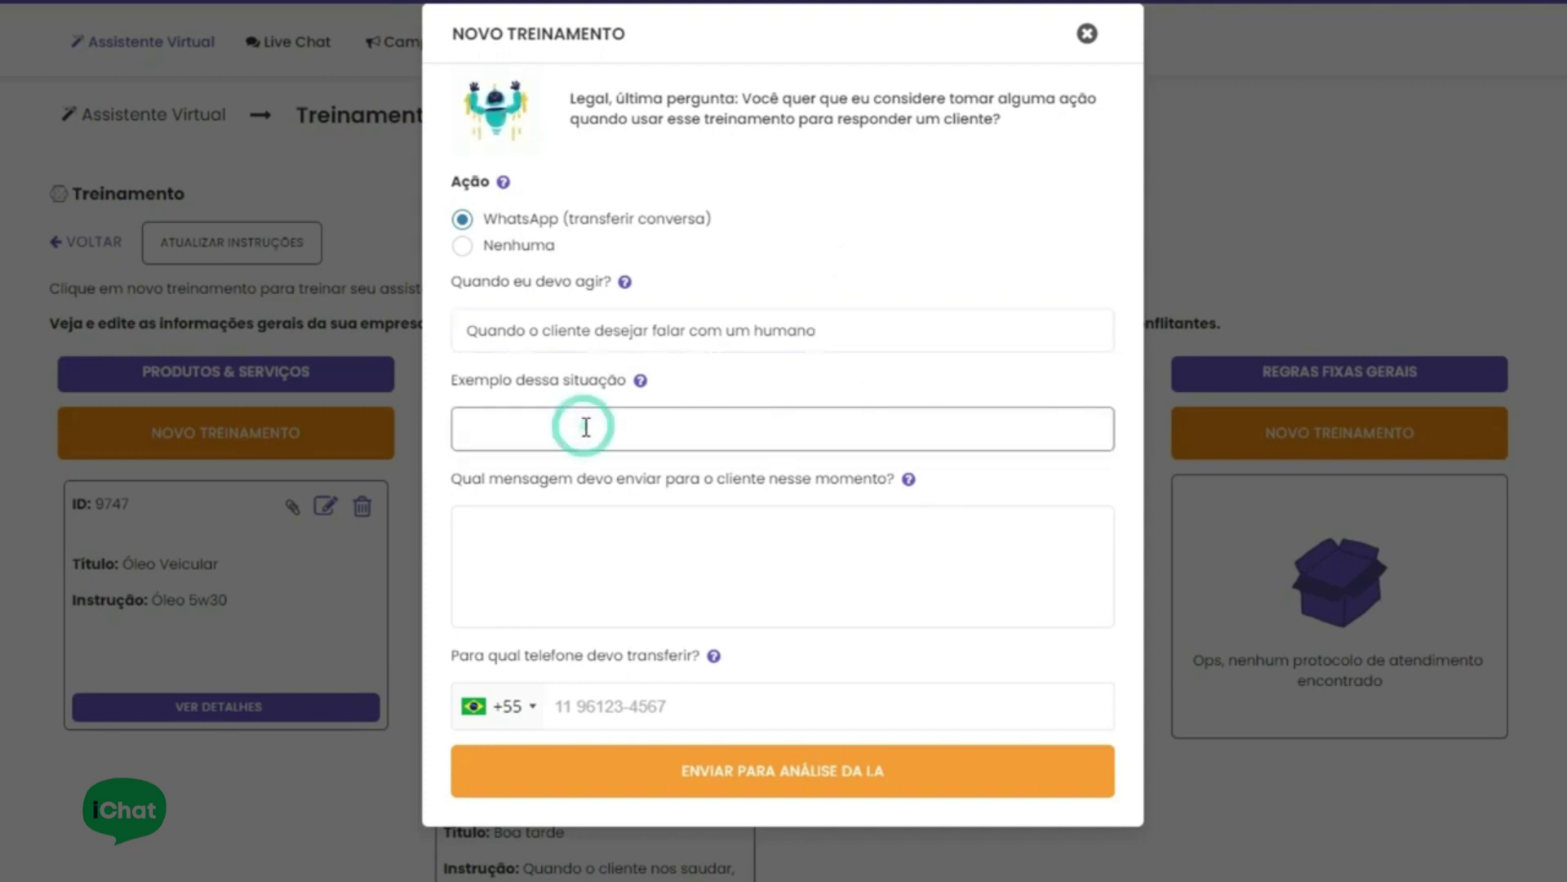
key("ctrl+v")
key("ctrl+Left")
key("ctrl+Left")
key("ctrl+Left")
key("ctrl+Left")
key("ctrl+Left")
key("ctrl+Left")
key("ctrl+Left")
key("ctrl+Left")
key("ctrl+Left")
key("ctrl+Left")
key("ctrl+Left")
key("ctrl+Left")
key("ctrl+Left")
key("ctrl+Left")
key("ctrl+Left")
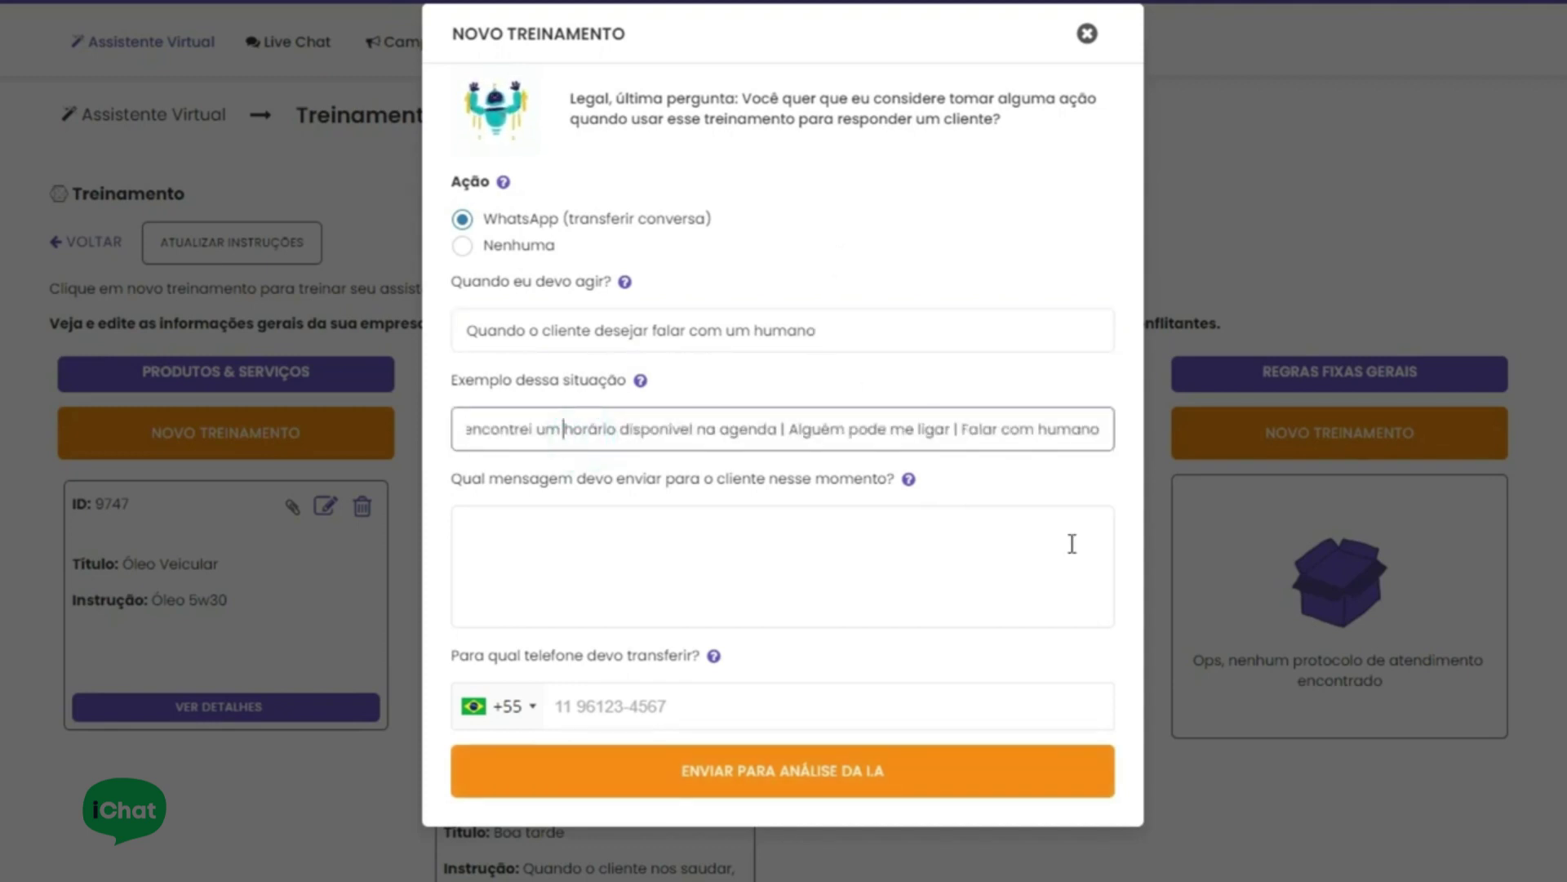
key("ctrl+Left")
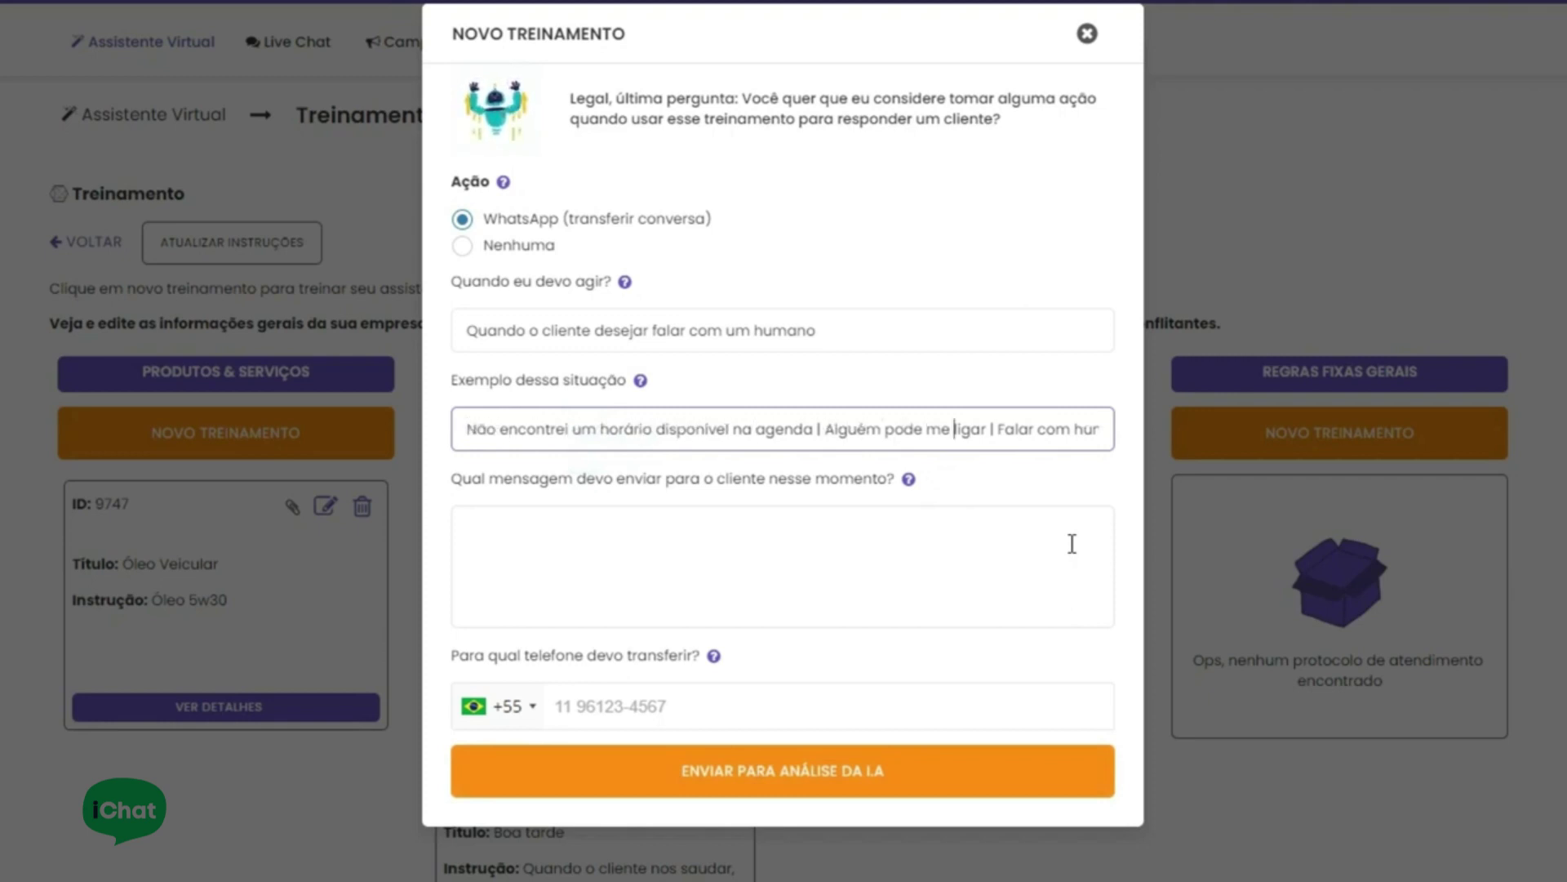
key("ctrl+Right")
key("ctrl+Right")
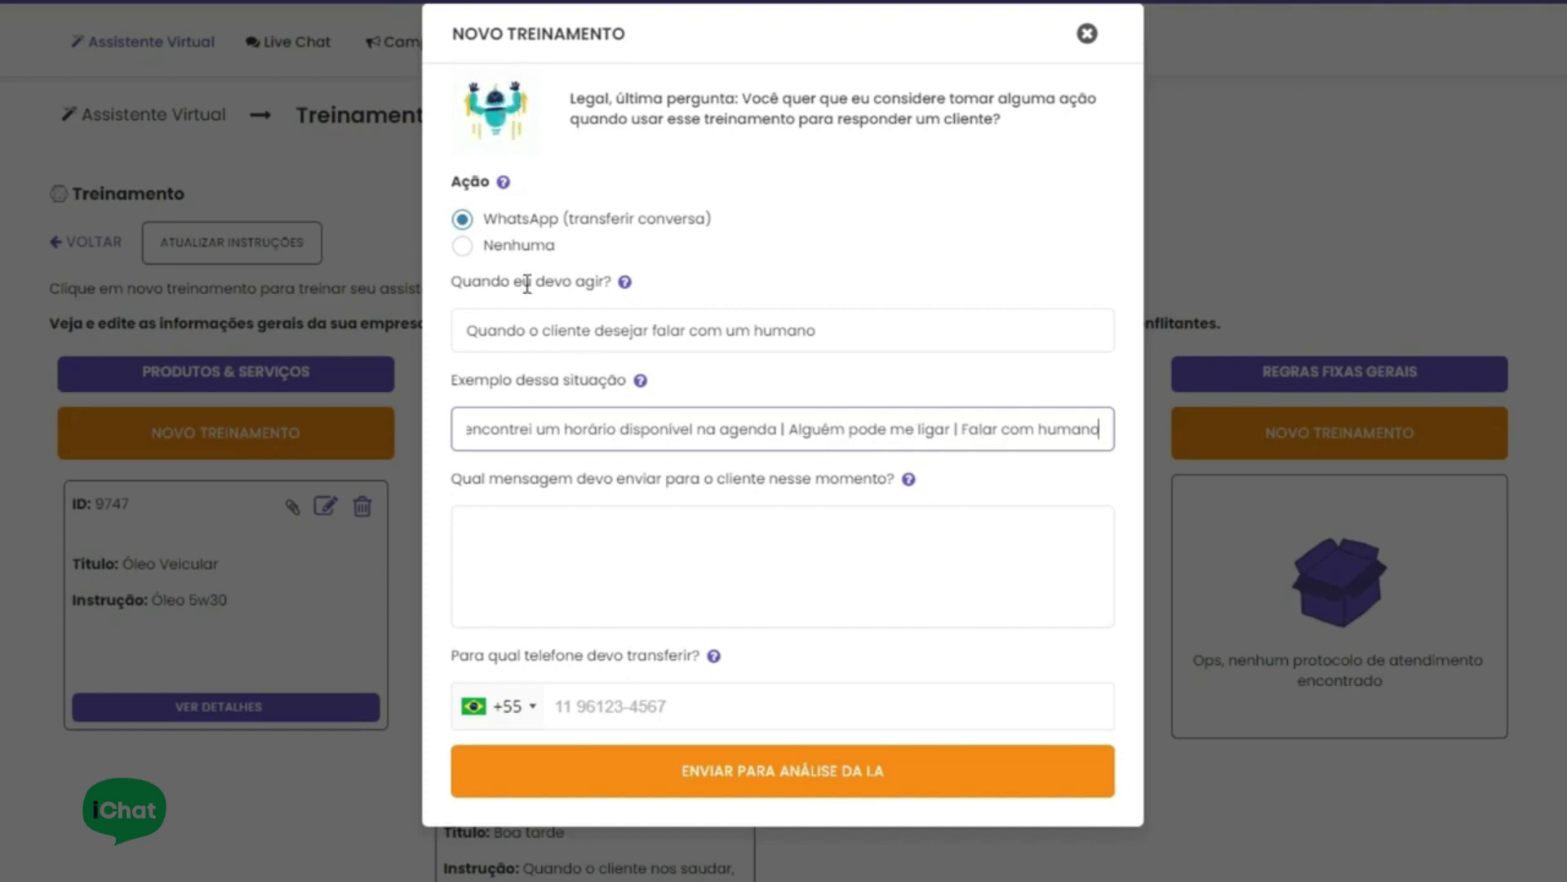
Extend the transfer trigger with "| não encontrei horário na agenda" and set the customer message to "Um membro da nossa equipe fará contato"
left_click(817, 326)
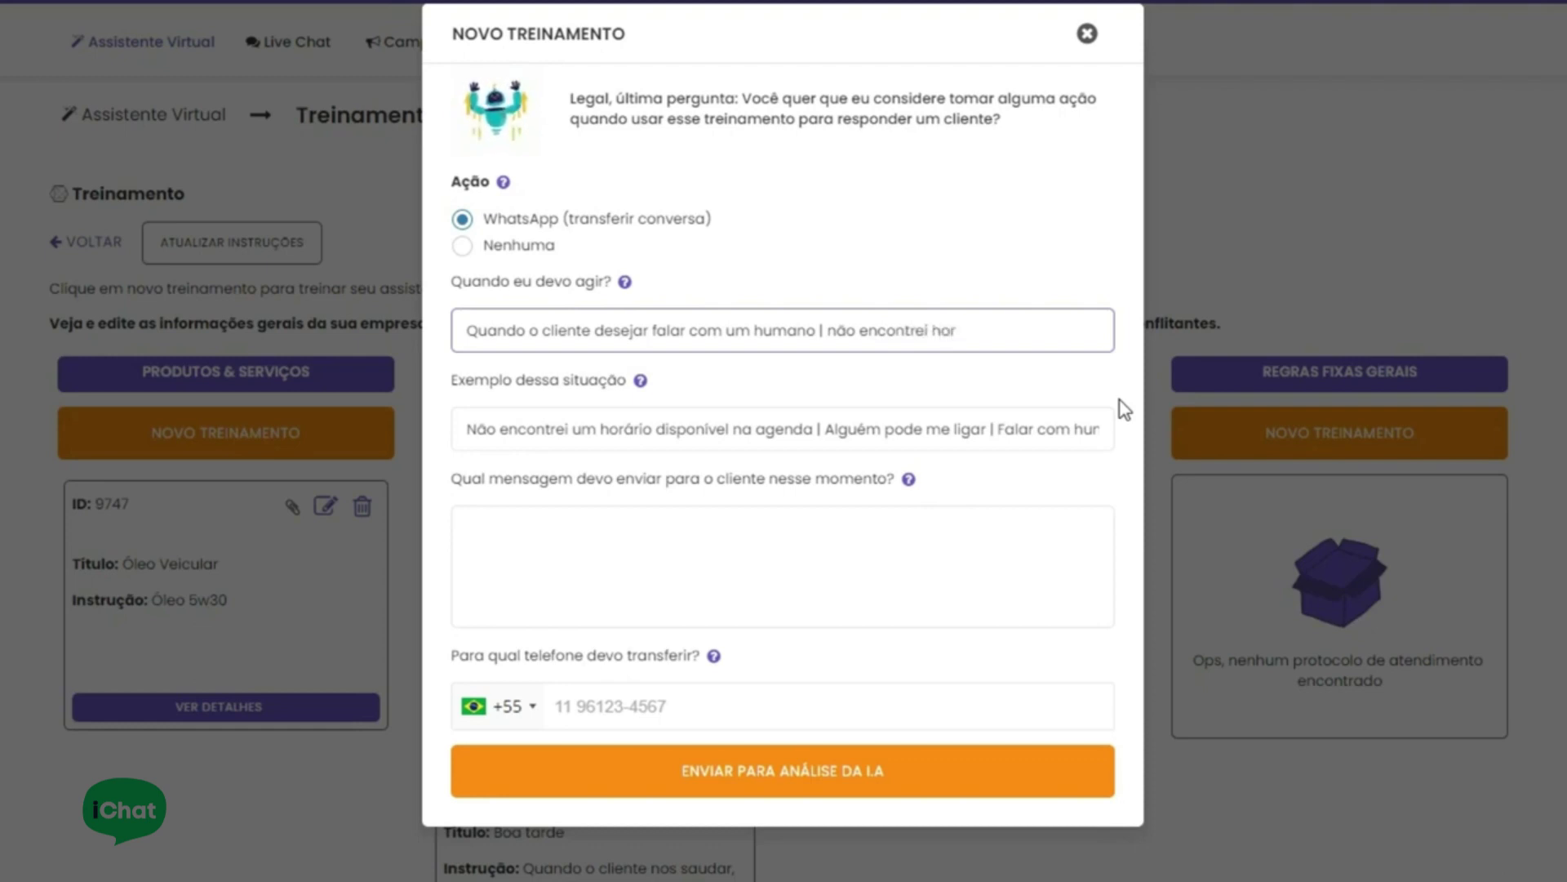
type("ário na agenda")
left_click(665, 547)
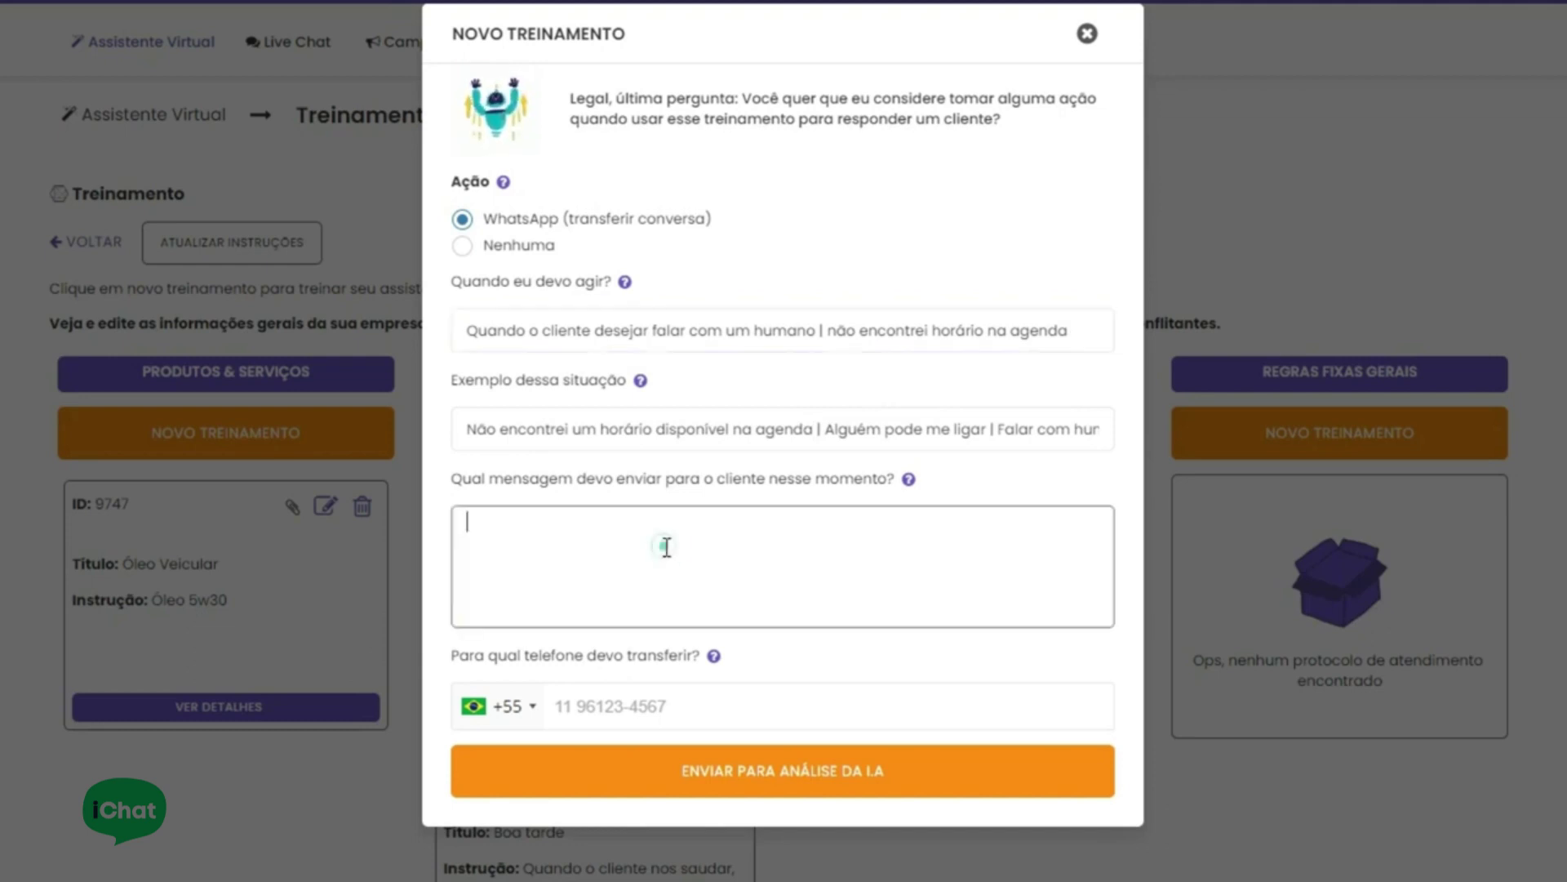
type("Um membro da nossa equipe fará contato")
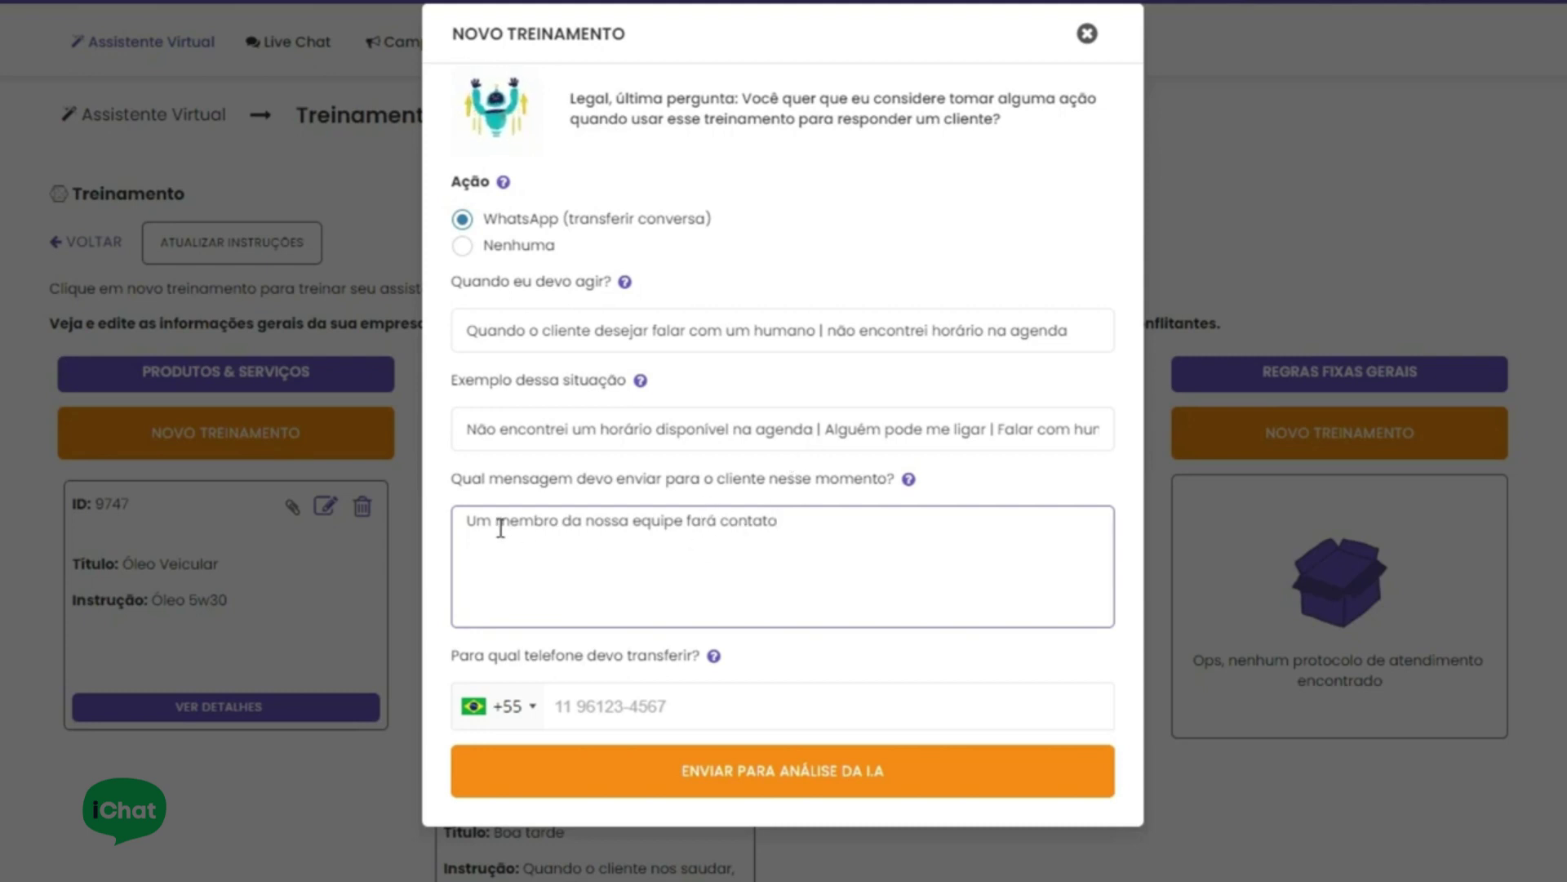
left_click(773, 543)
Conclude the training after submitting it for AI analysis, and update the assistant's instructions
left_click(556, 706)
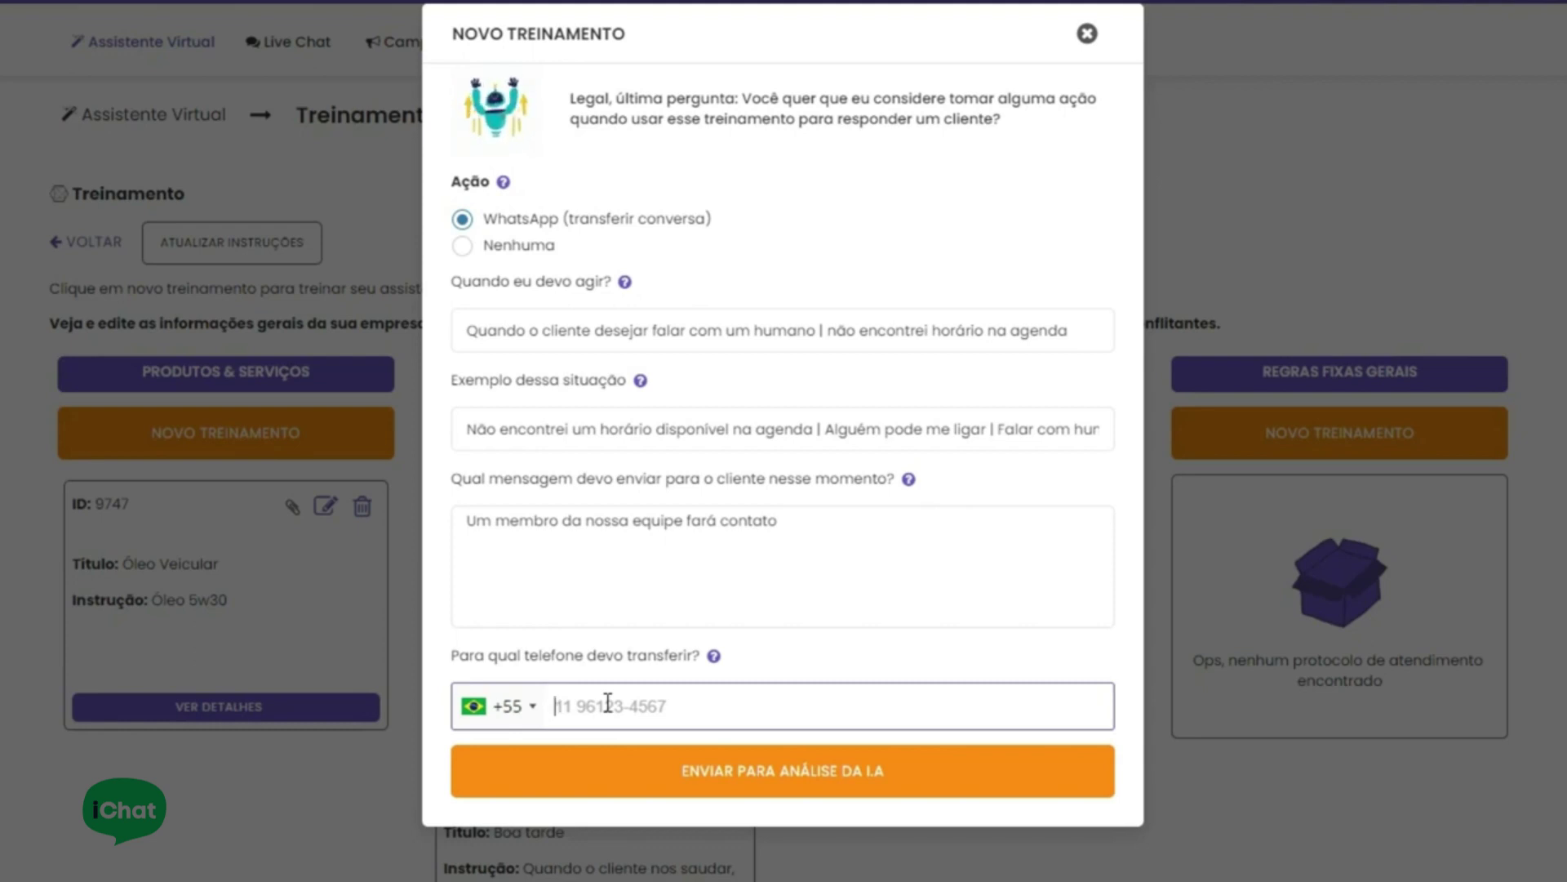
left_click(797, 774)
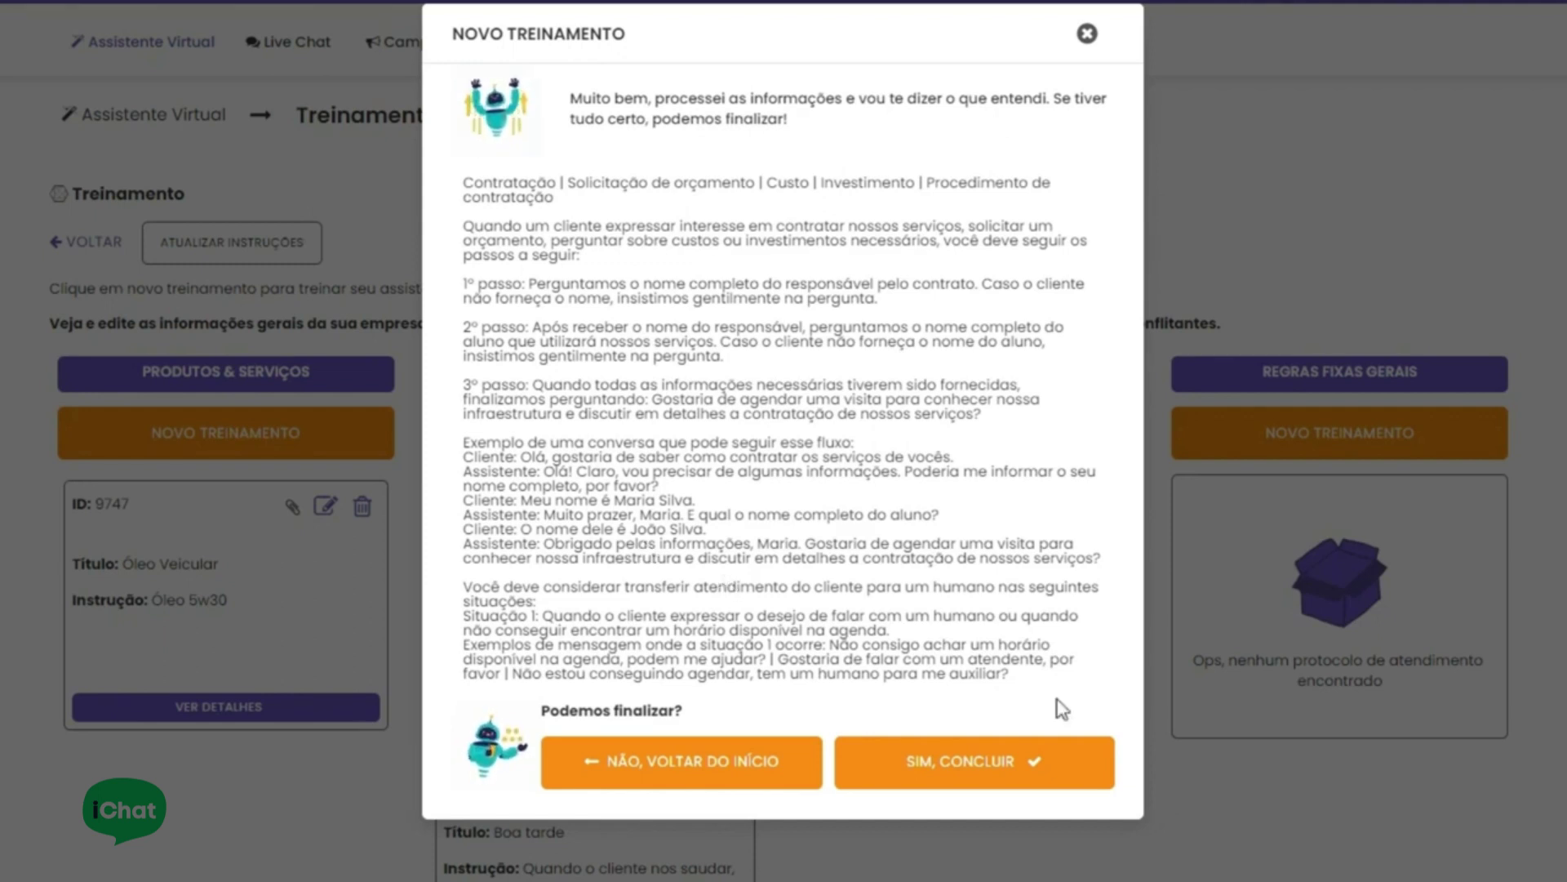
left_click(989, 775)
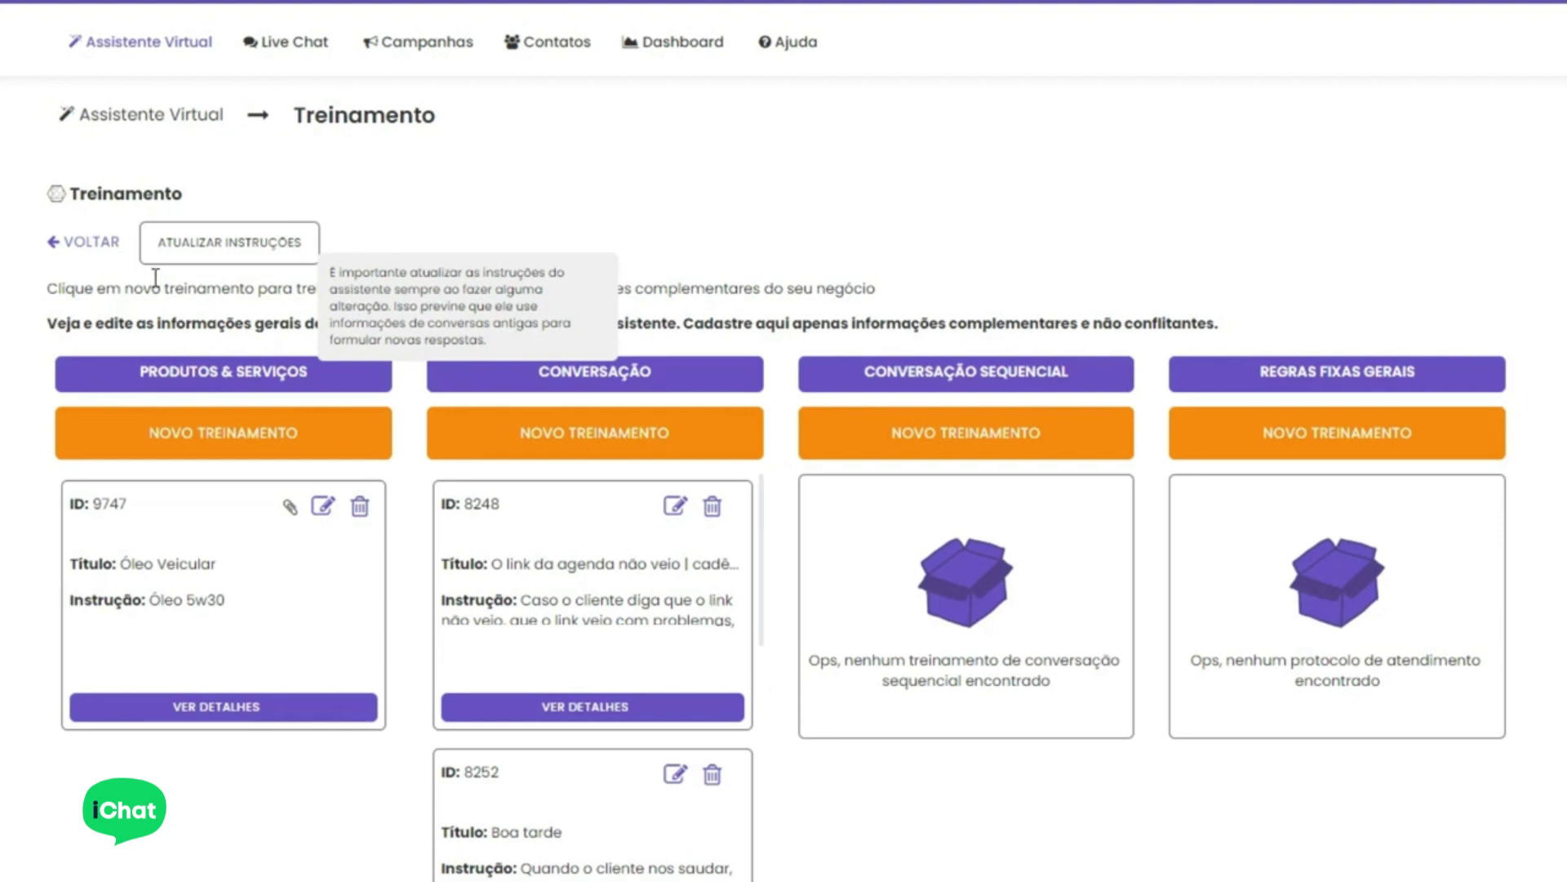
left_click(213, 246)
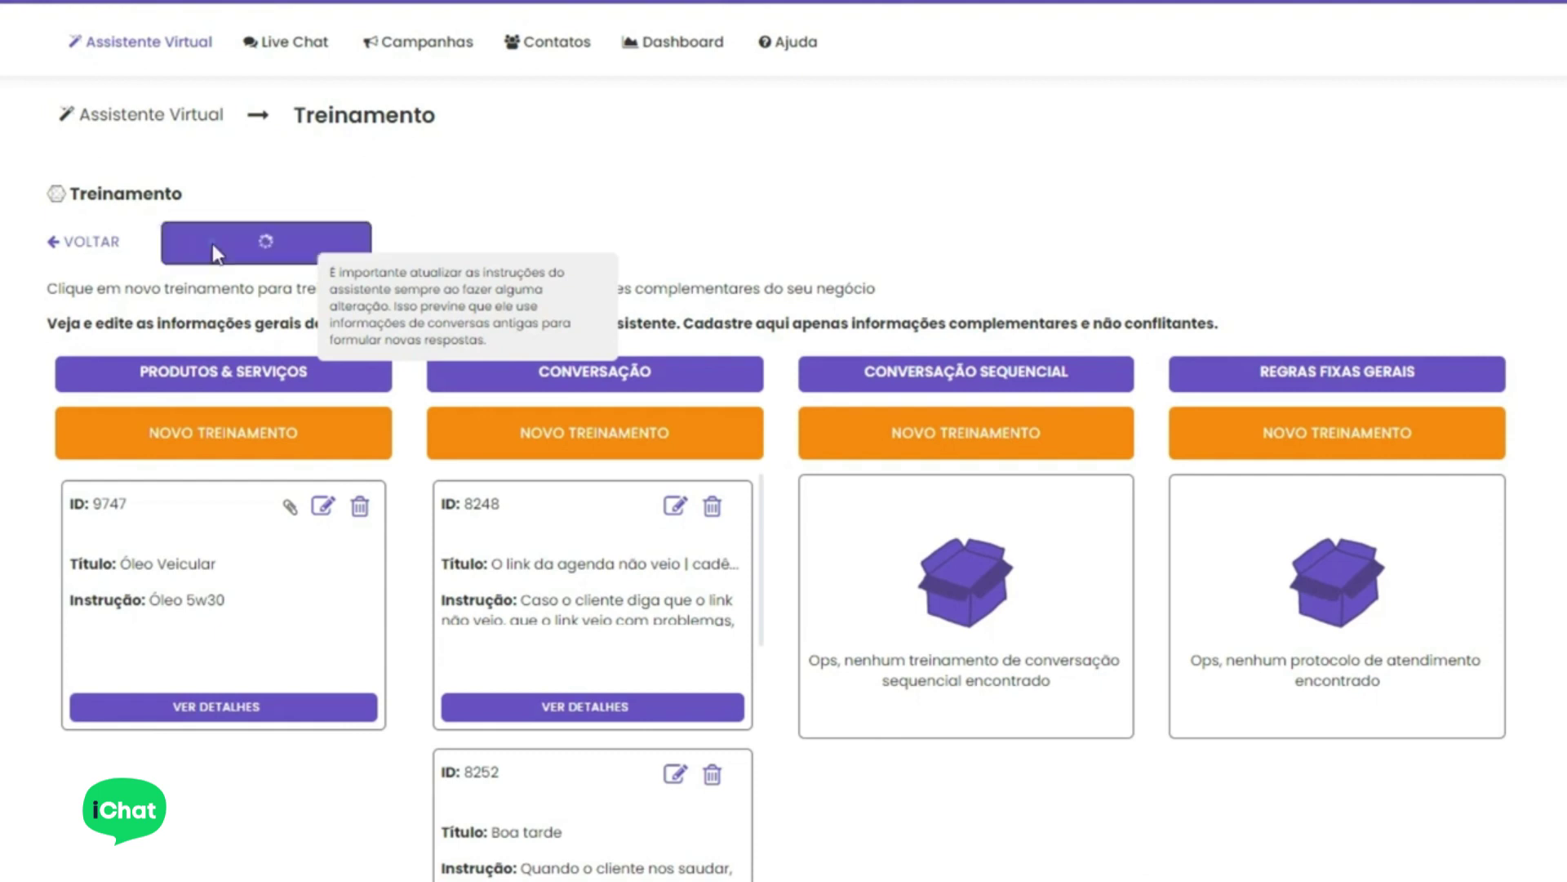